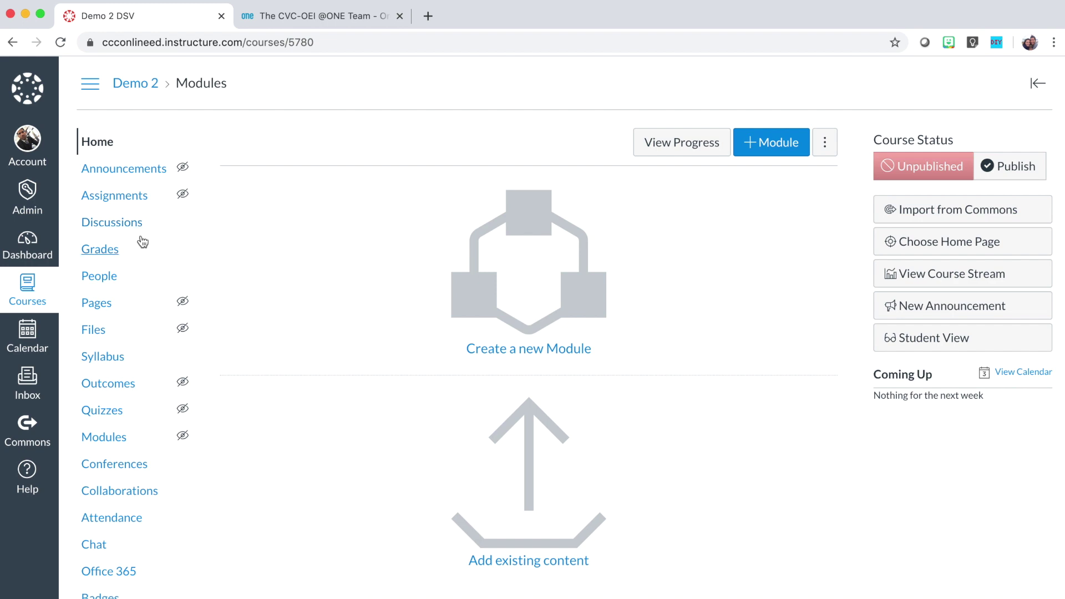
Open the Pages list of the Demo 2 course.
left_click(98, 307)
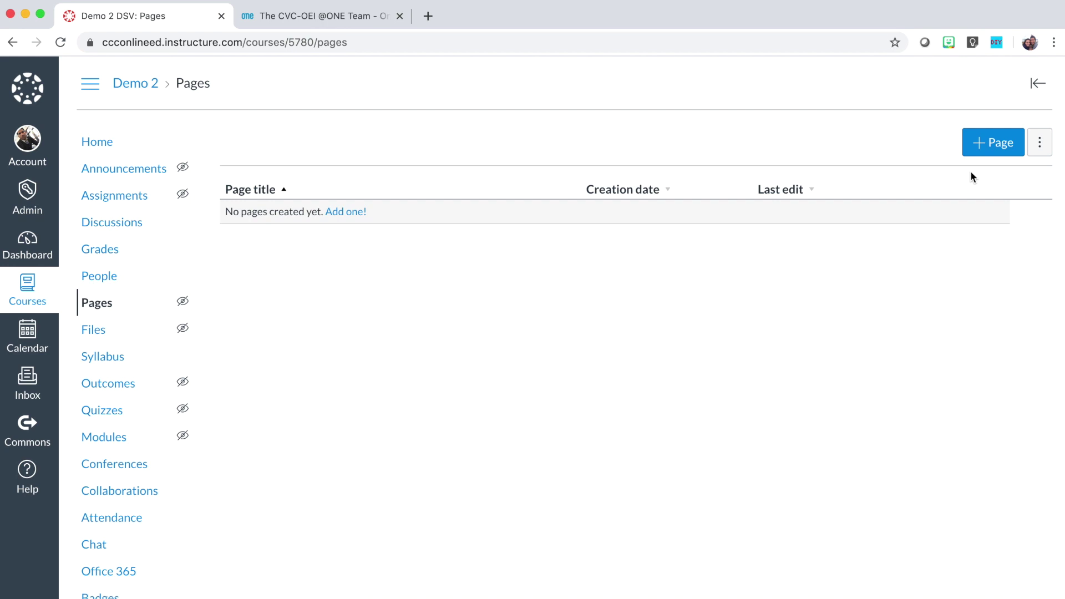
Create a new page titled 'Home Page' that opens with 'Welcome to History of Rock & Roll'.
left_click(998, 143)
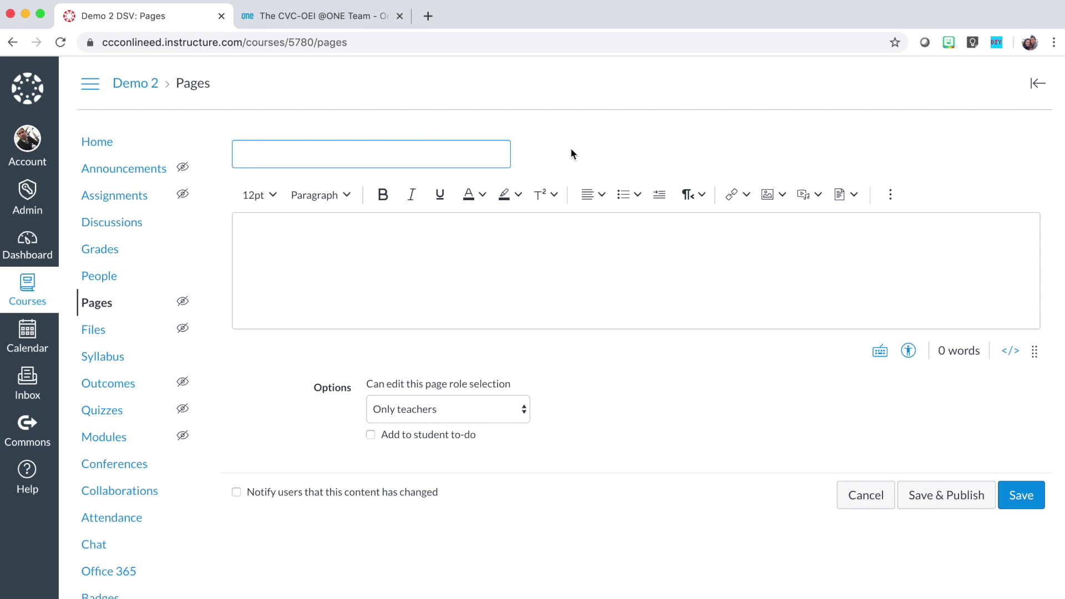
type("Home ")
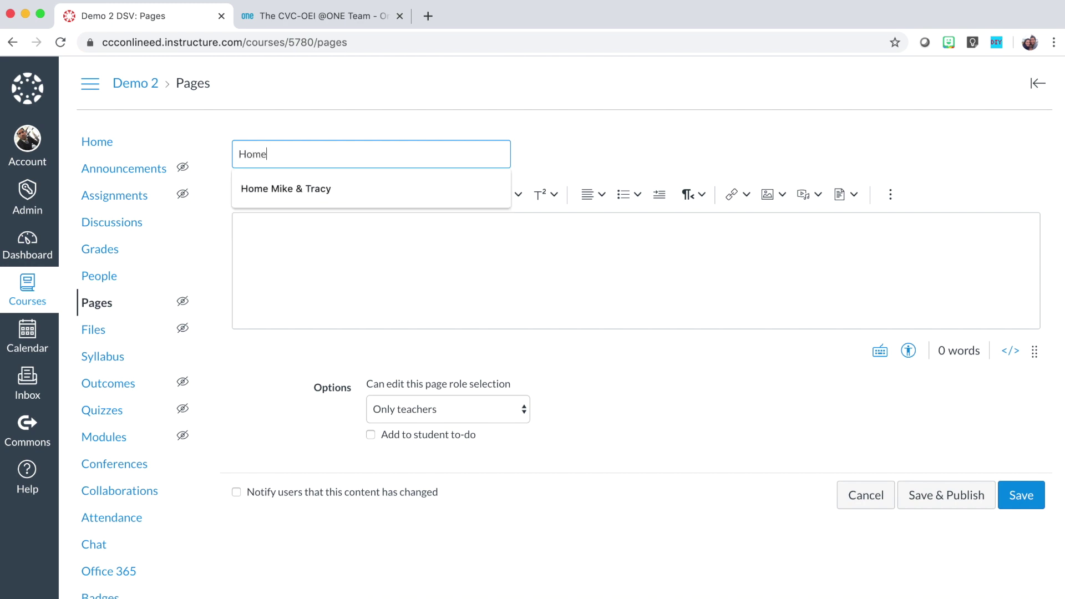
type("Page")
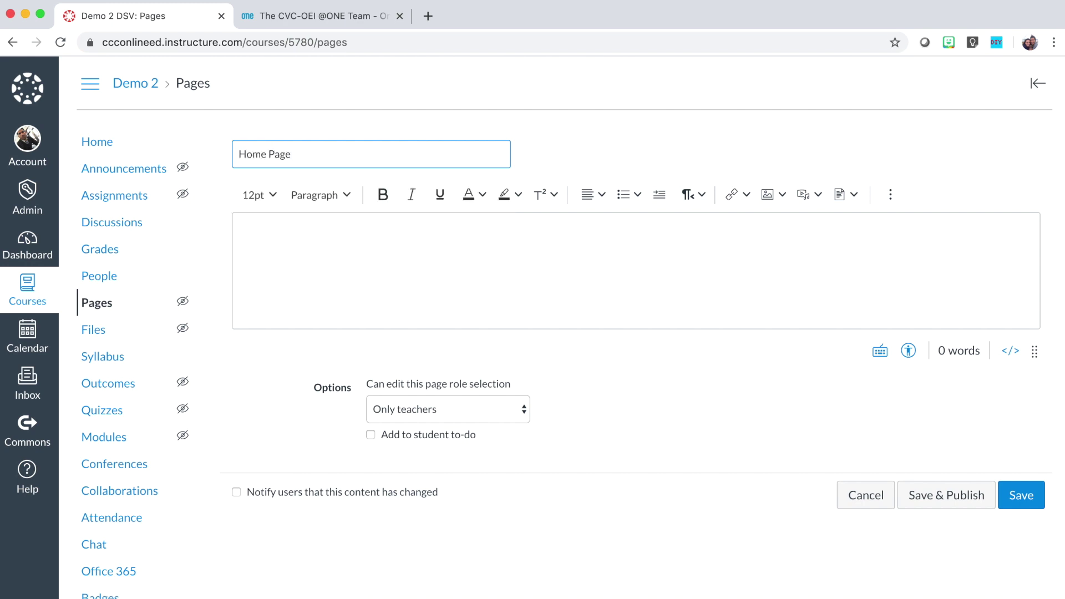
left_click(395, 249)
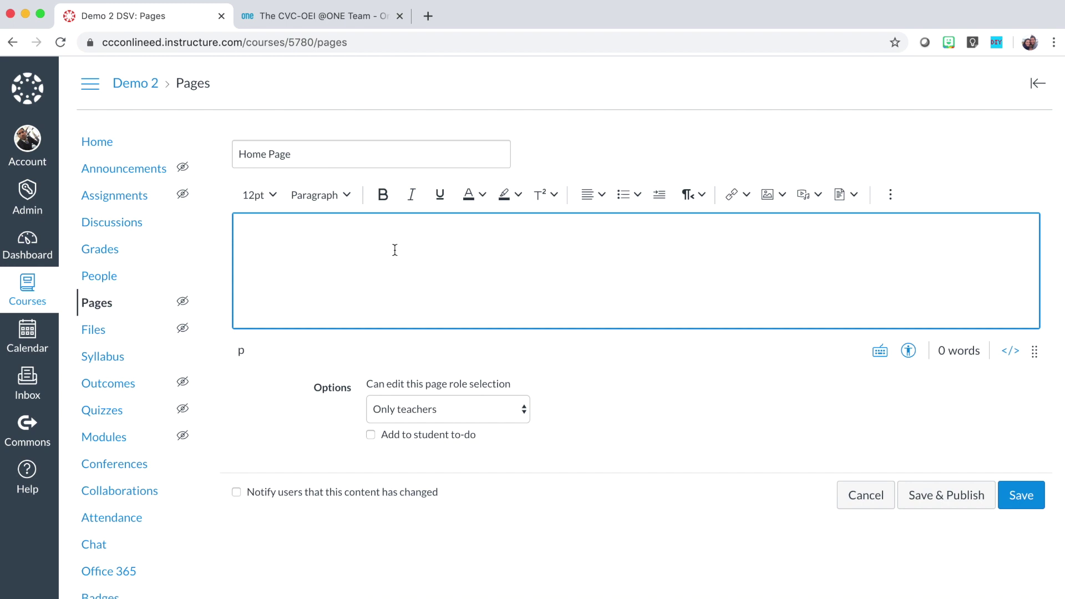
type("Welcome to")
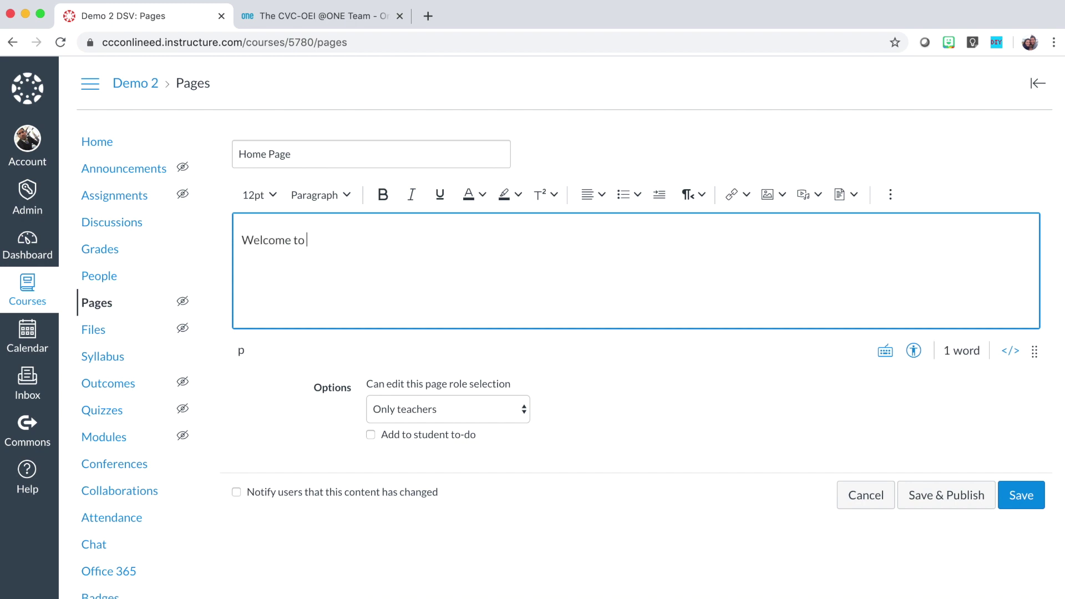
type(" H")
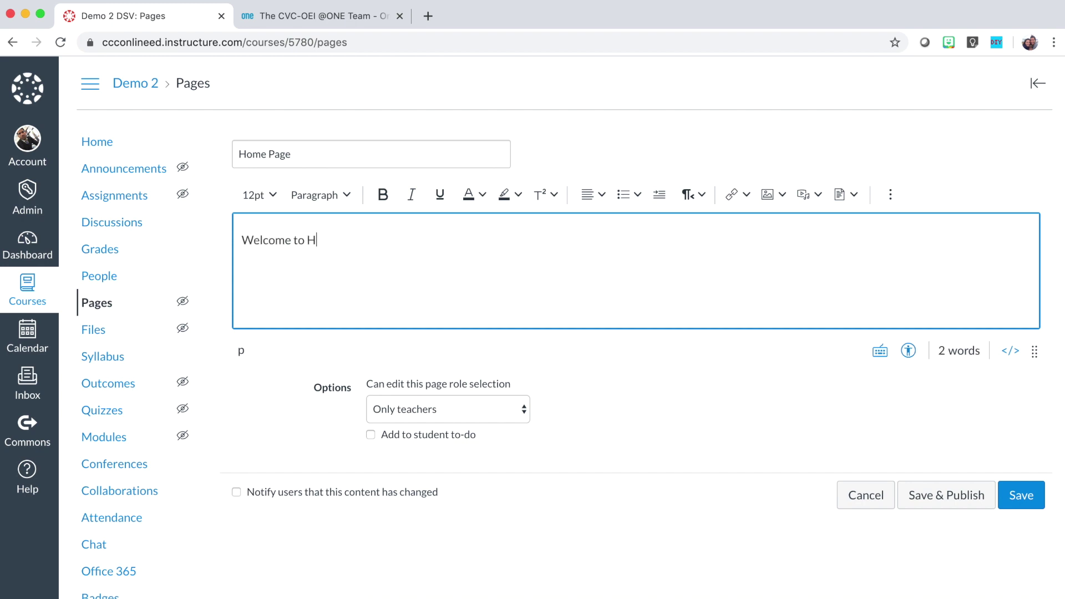
type("istory of Rock & Roll")
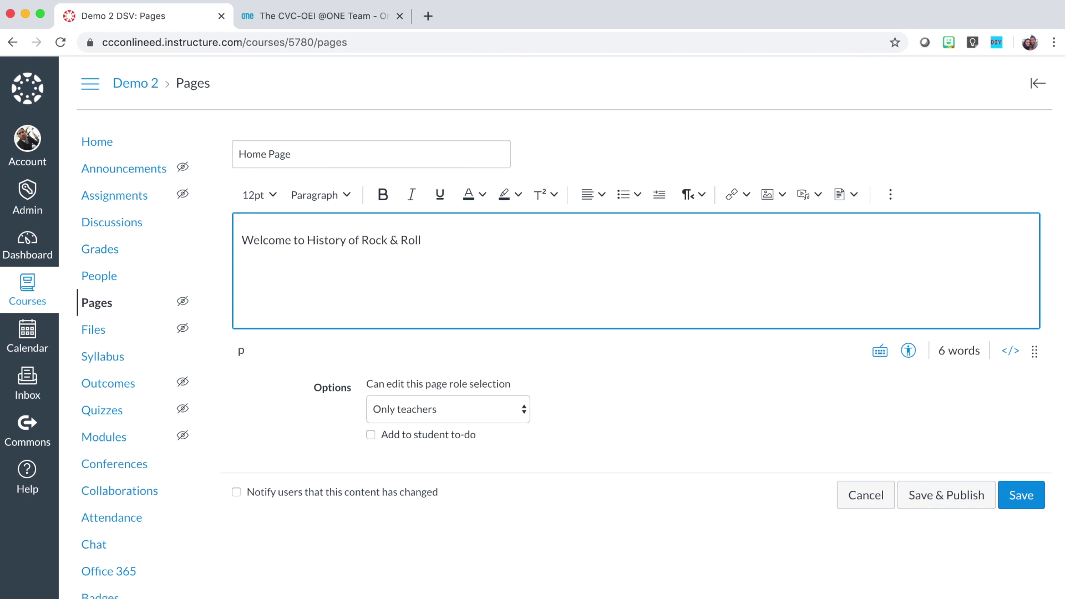
key("Return")
key("ctrl+Up")
Copy the Course Description paragraph from the Word syllabus.
left_click(550, 257)
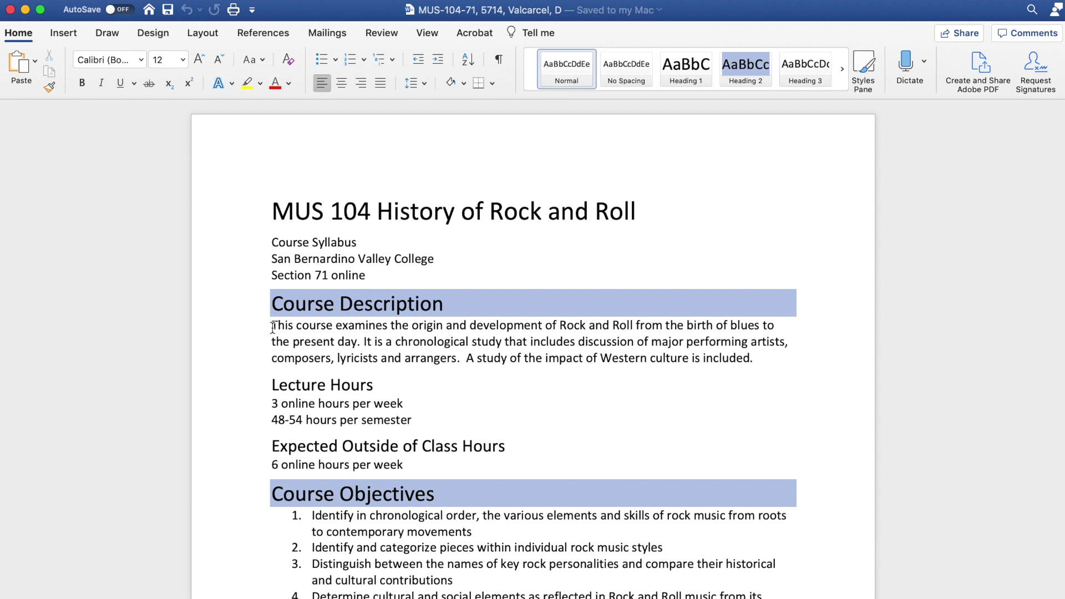
left_click_drag(273, 327, 775, 359)
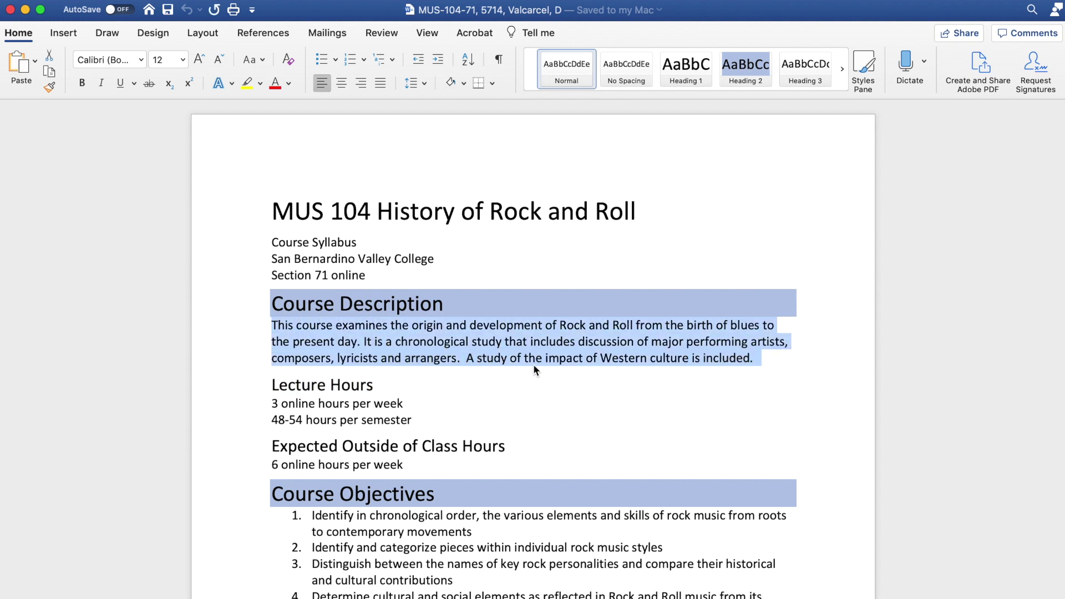
right_click(520, 342)
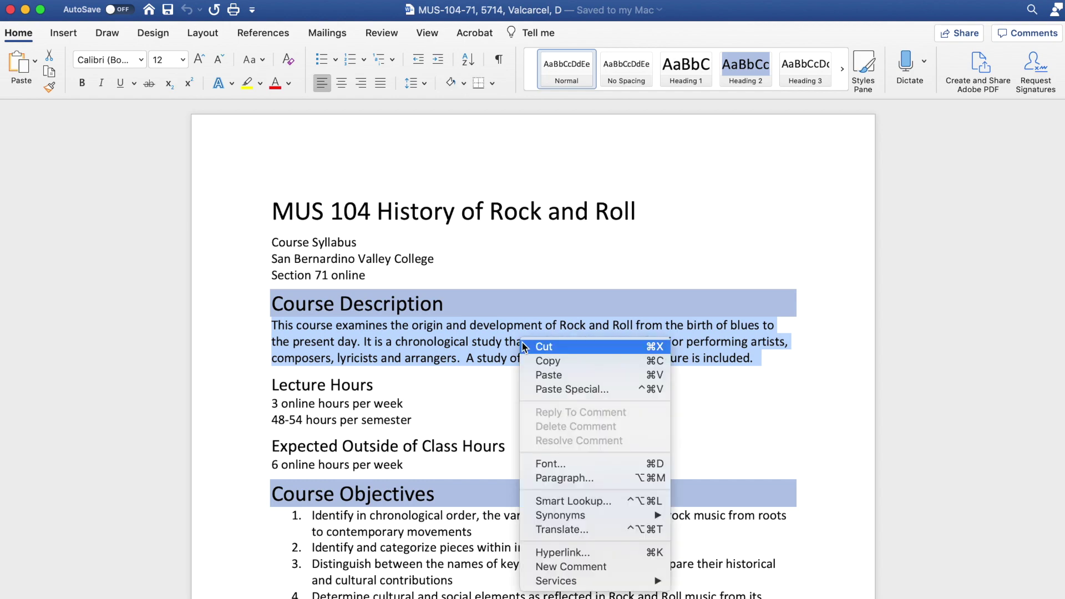
left_click(541, 361)
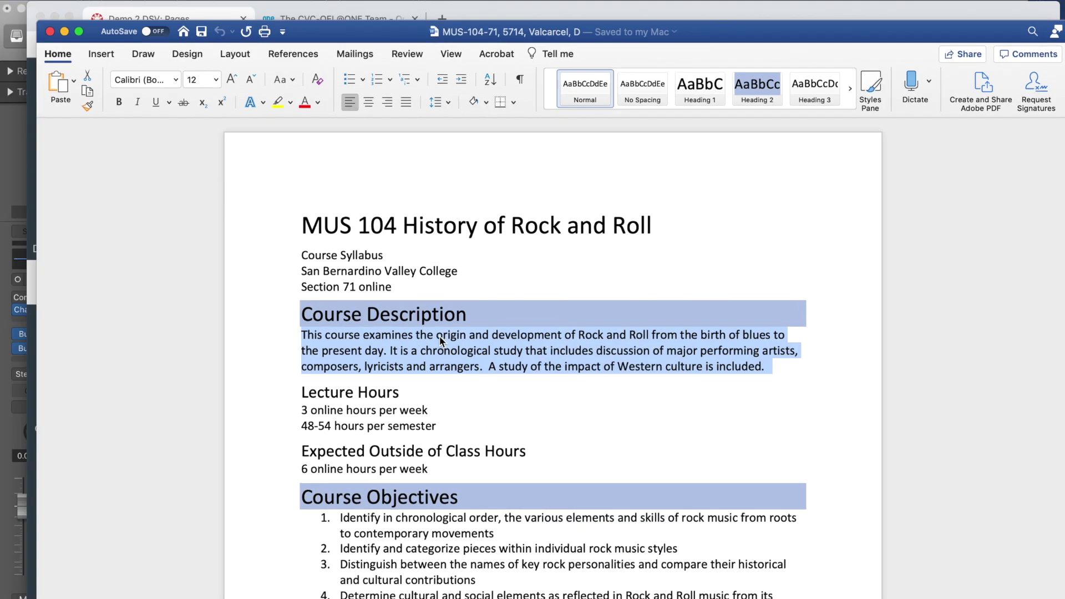
key("ctrl+Up")
Paste the course description without Word formatting, then add an 'About the Instructor' line.
left_click(608, 259)
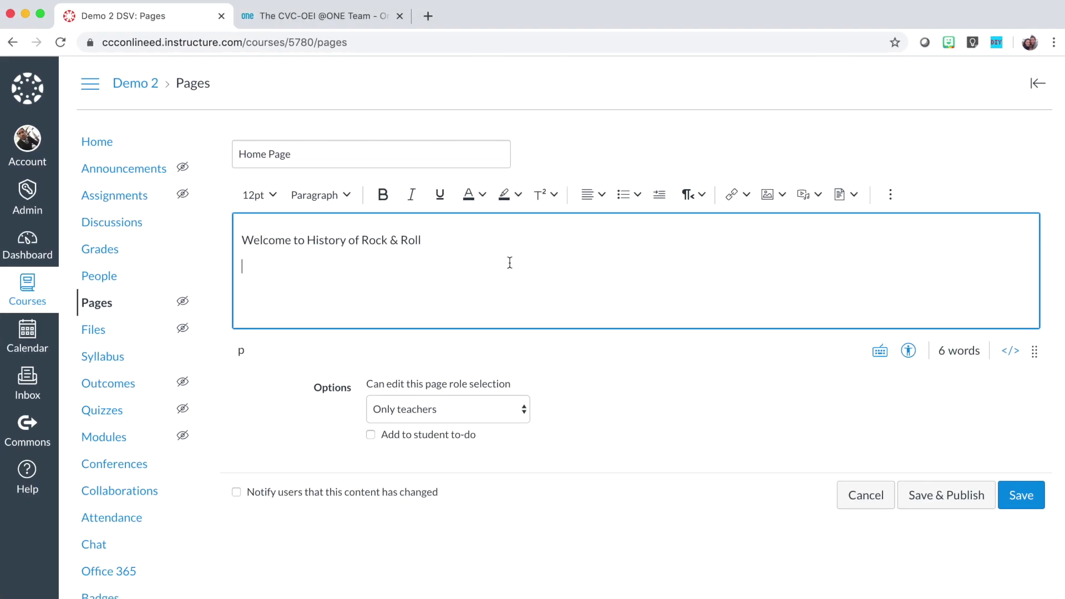
right_click(259, 268)
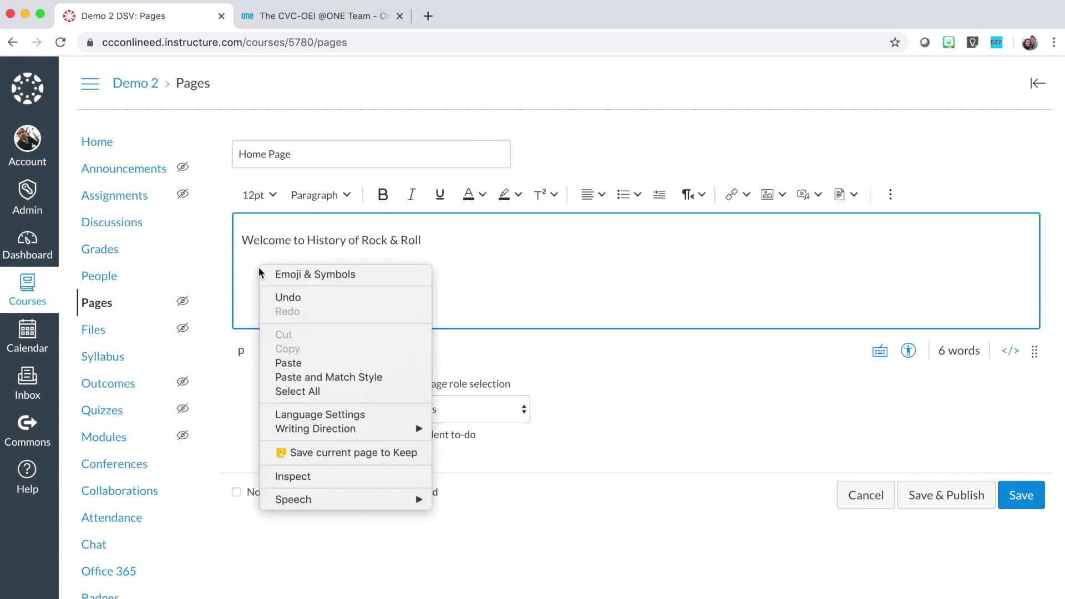
left_click(398, 380)
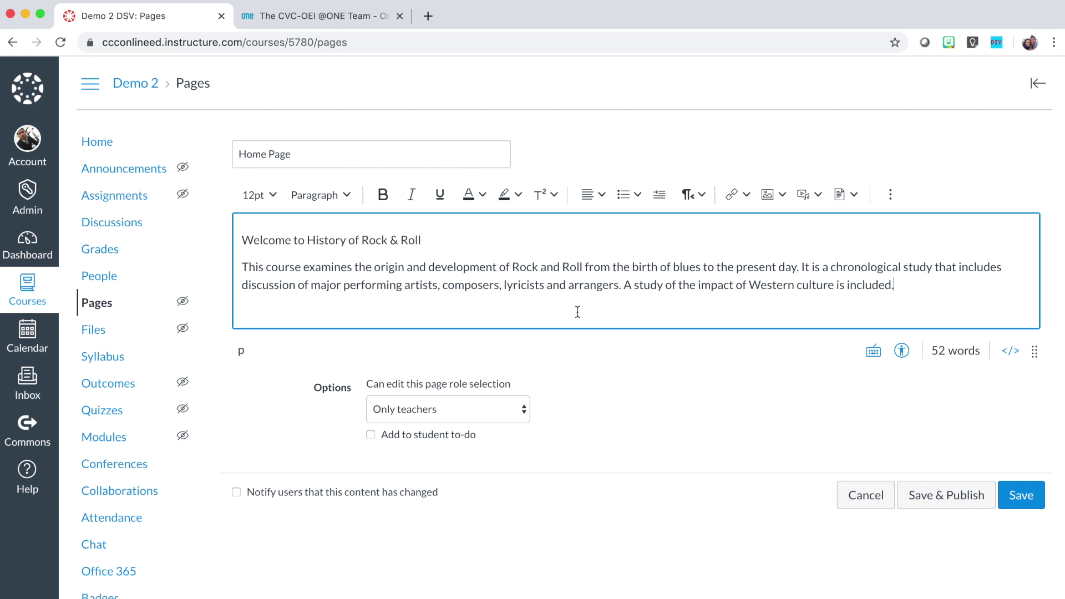
key("Return")
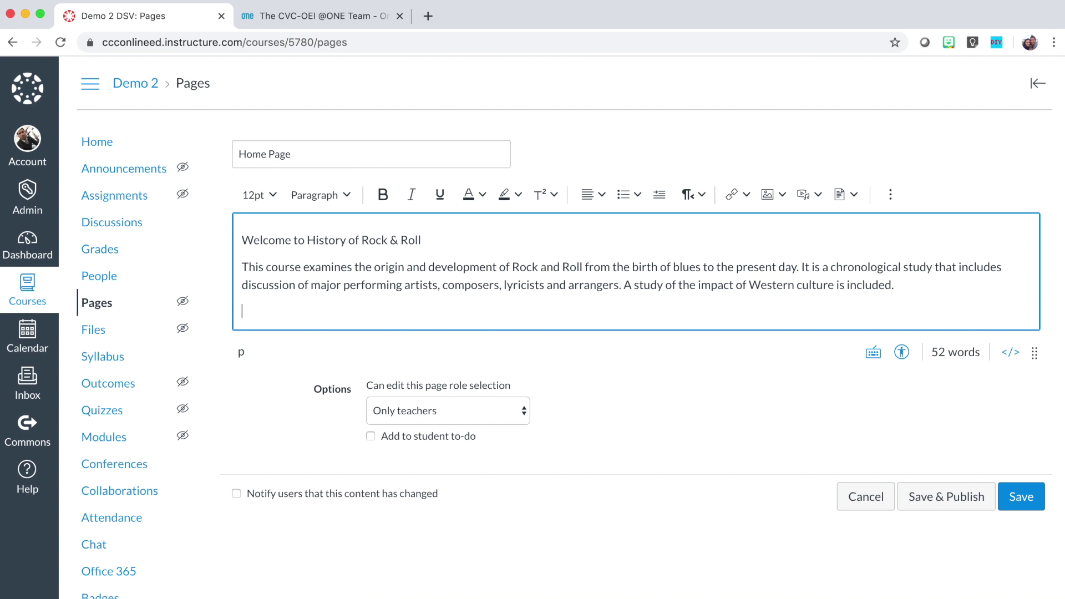
type("About the Instructor")
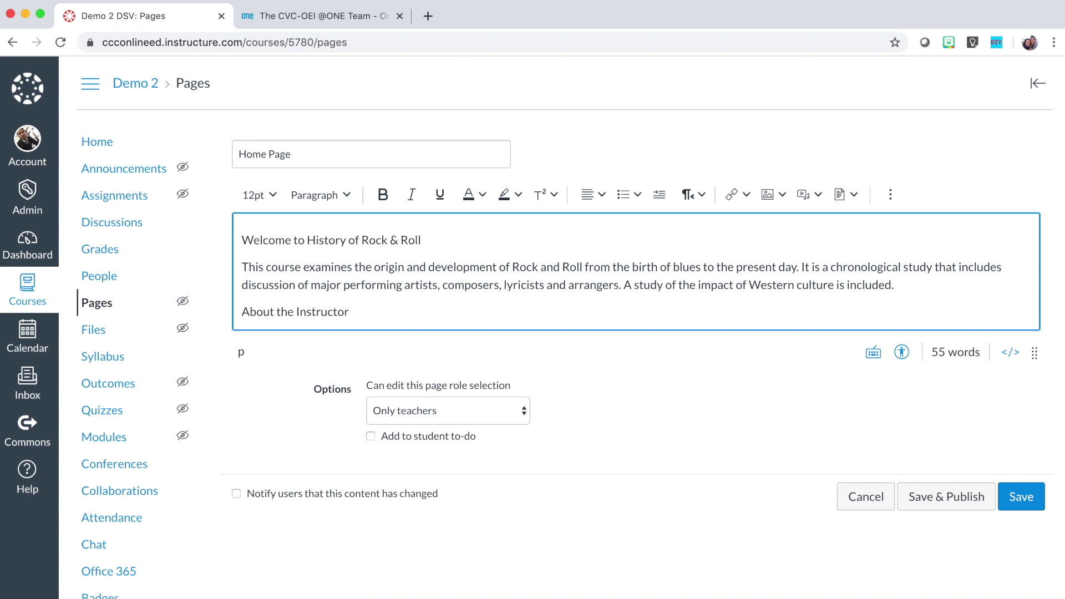
key("Return")
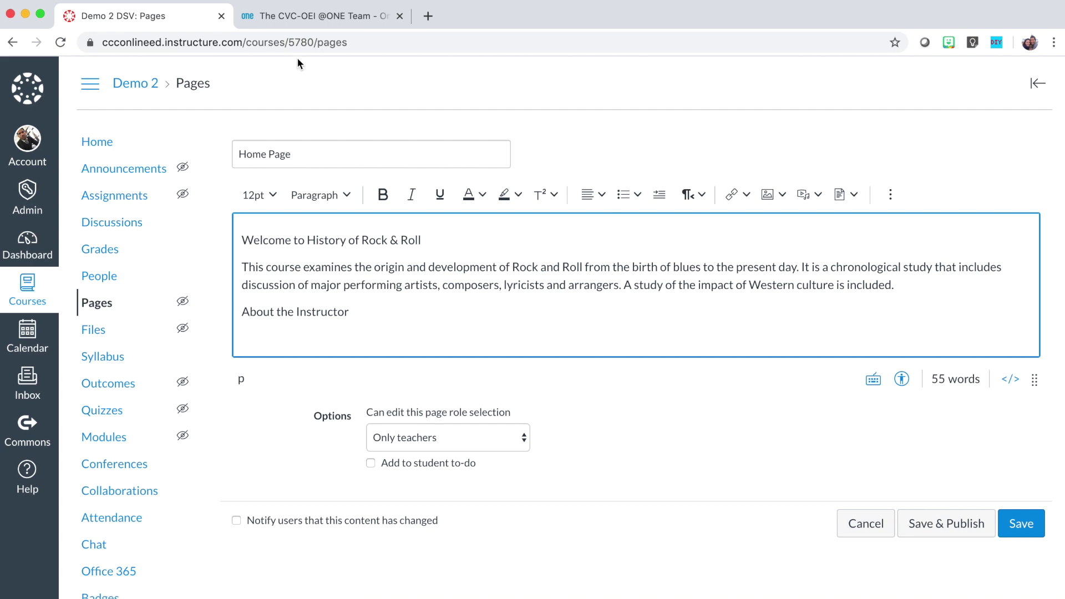
left_click(338, 18)
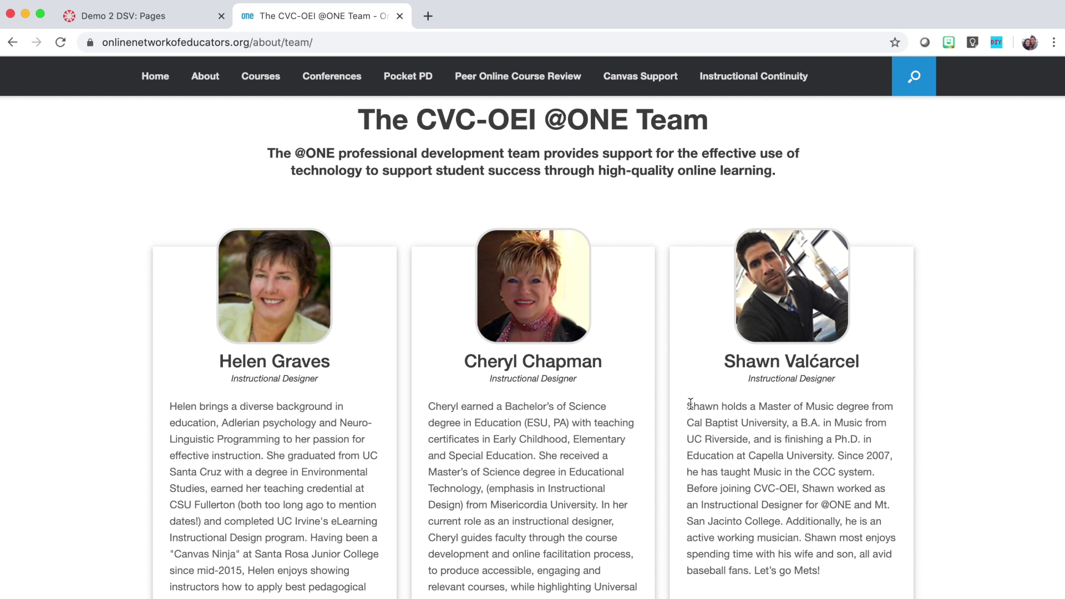
left_click_drag(688, 405, 830, 571)
right_click(774, 509)
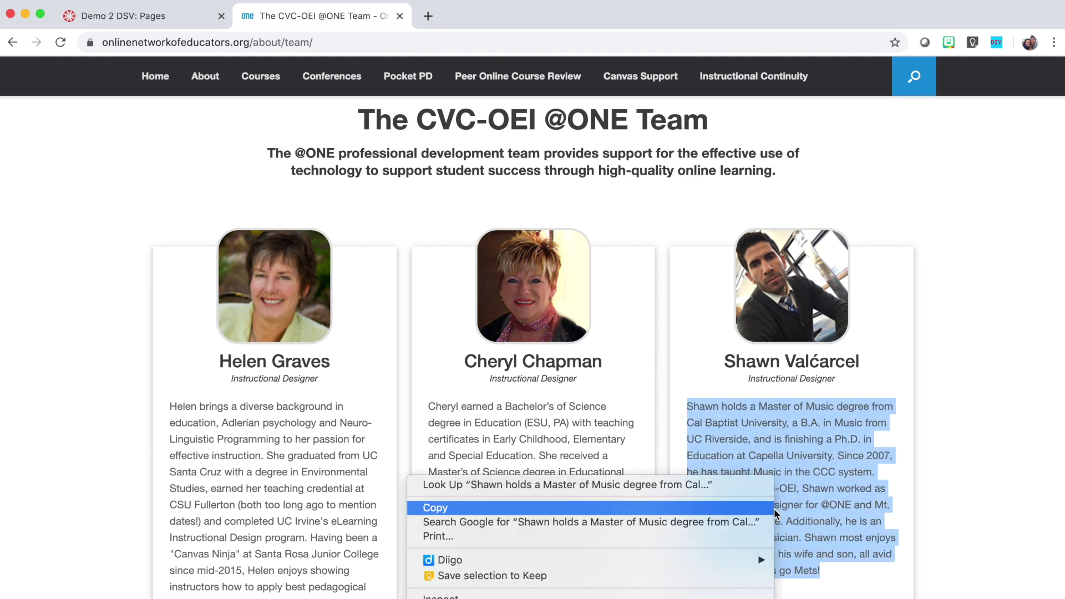
left_click(769, 509)
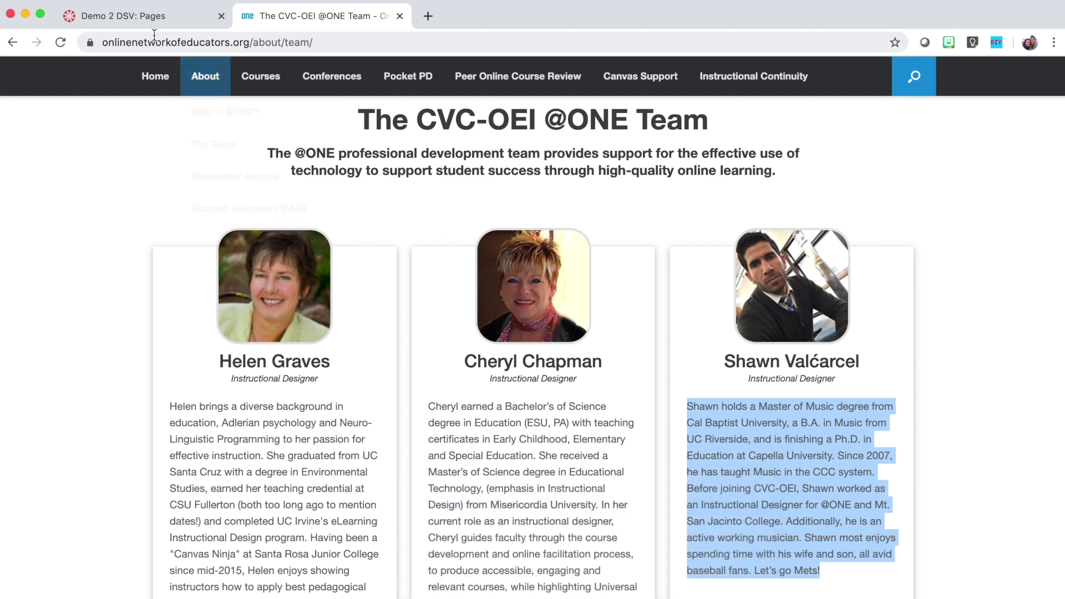
left_click(125, 18)
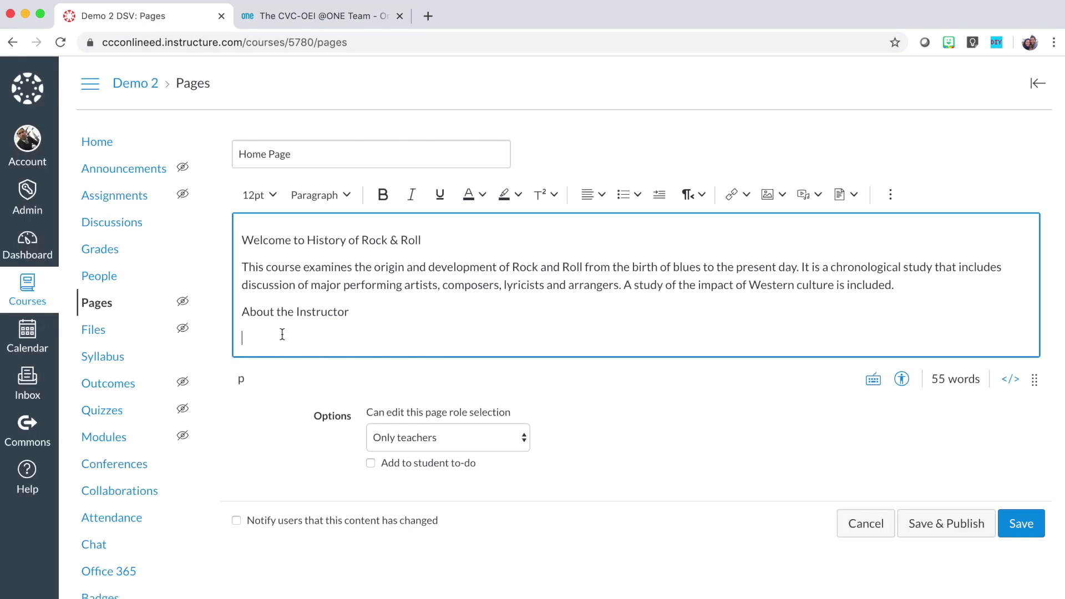
Paste the bio unformatted under About the Instructor and add a 'Communication' line.
left_click(251, 336)
right_click(252, 339)
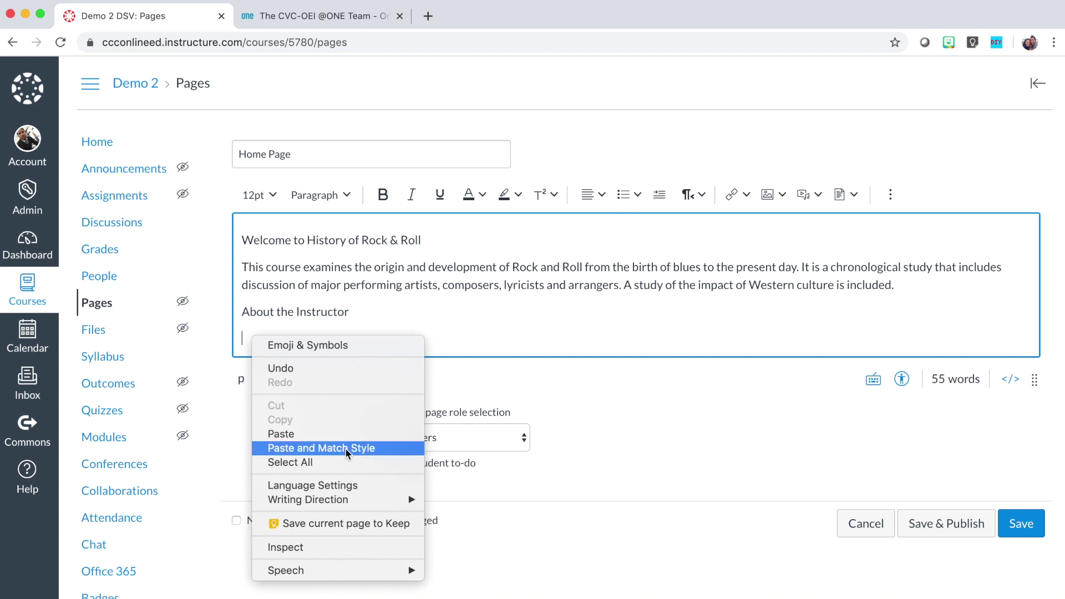
left_click(347, 449)
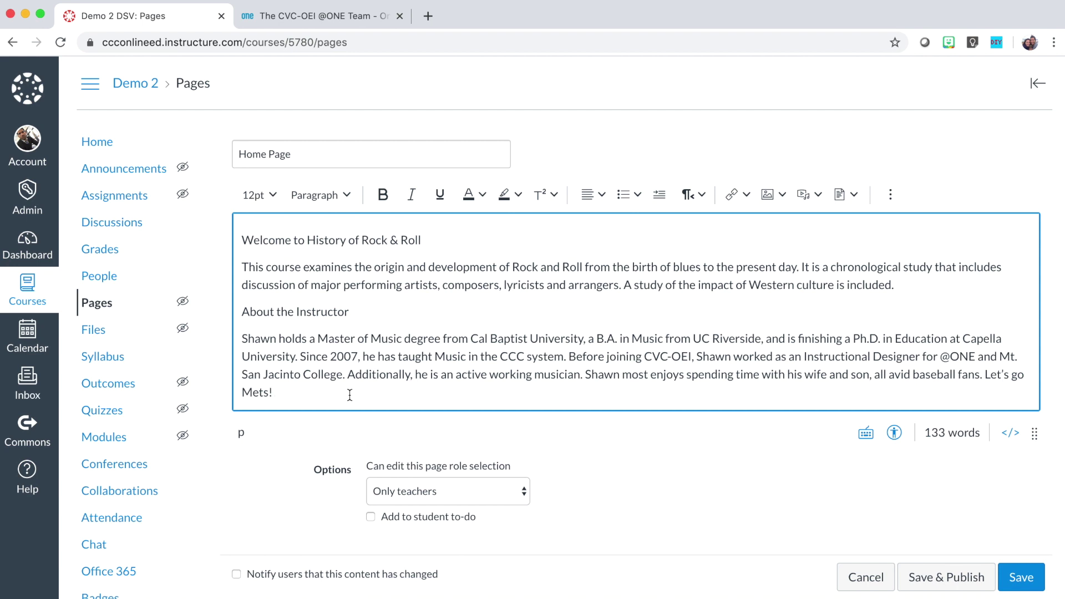
key("Return")
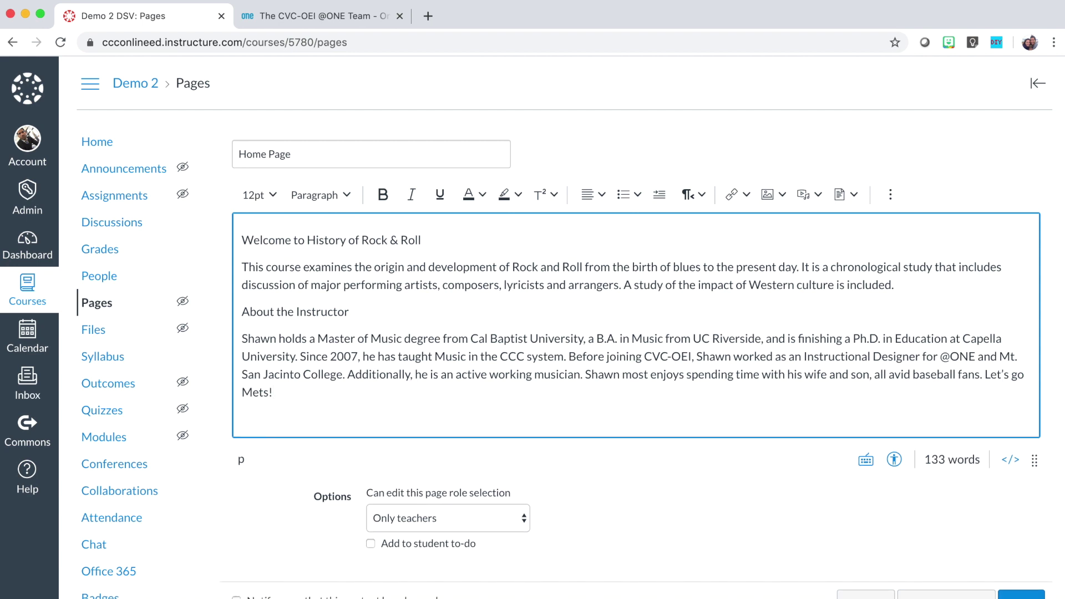
type("Communication")
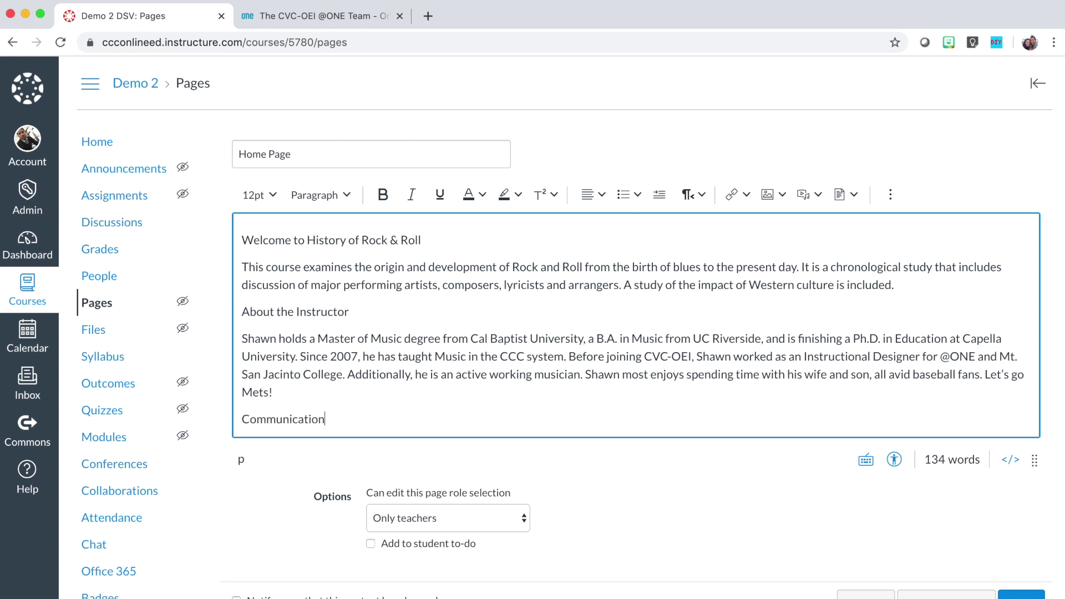
key("Return")
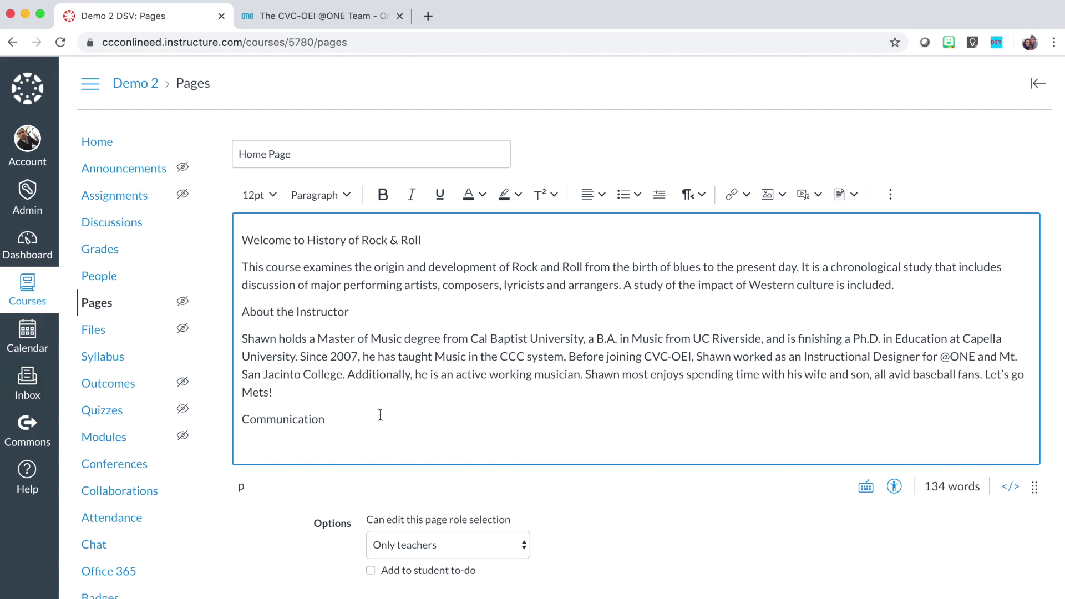
key("ctrl+Up")
Copy the Inbox contact sentence from the Boot camp note in TextEdit.
left_click(465, 536)
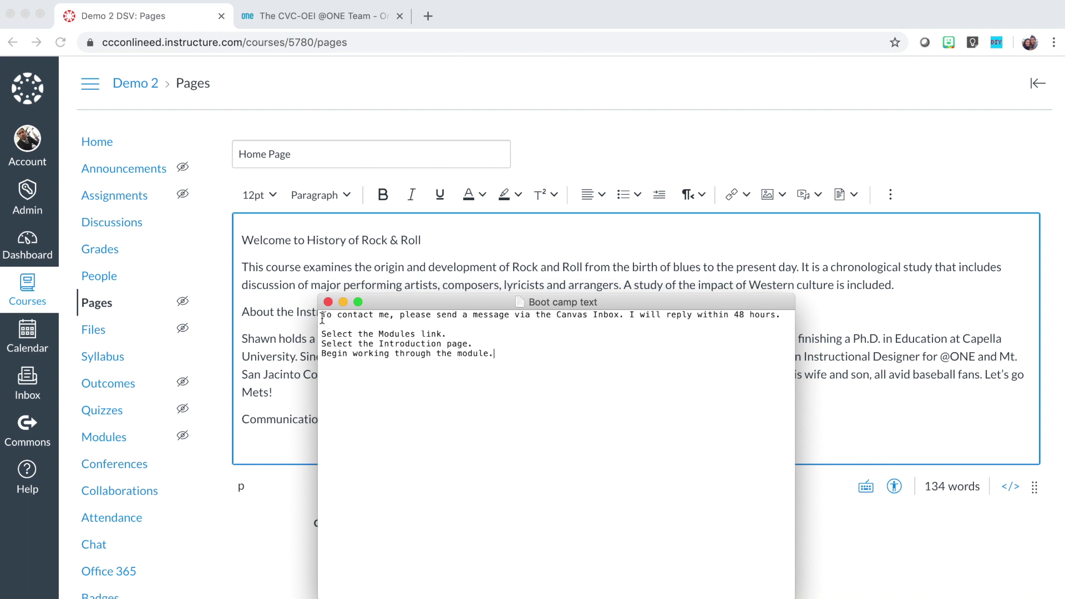
left_click_drag(321, 314, 781, 317)
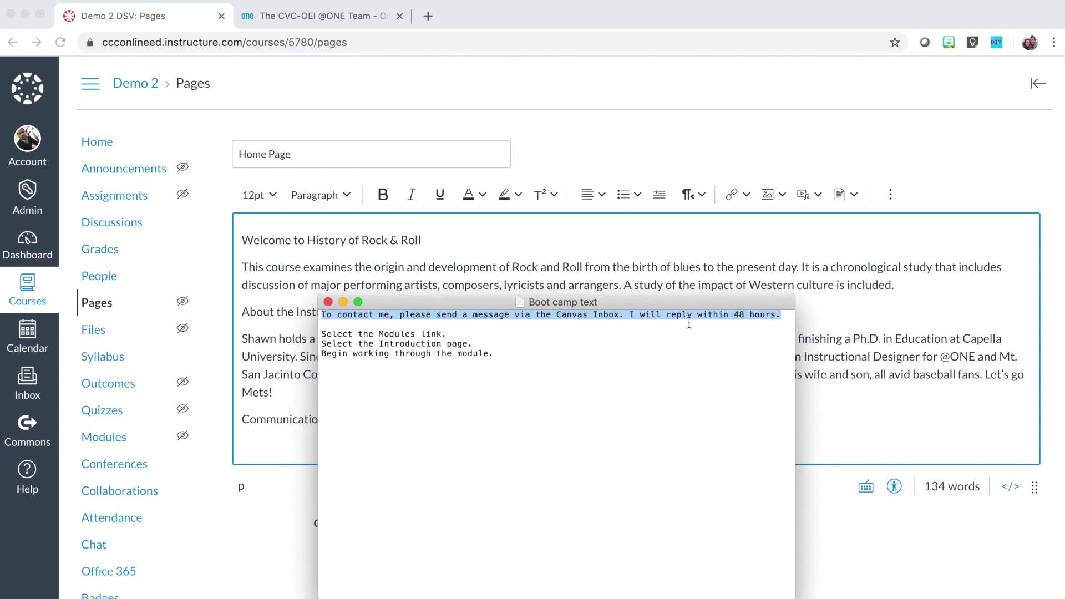
right_click(671, 319)
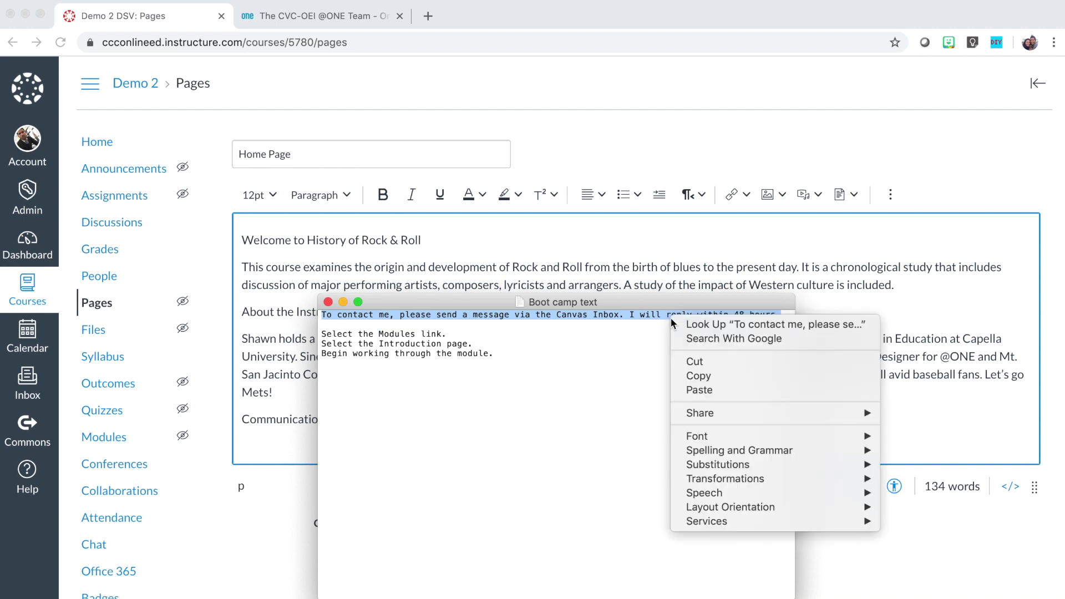
left_click(694, 376)
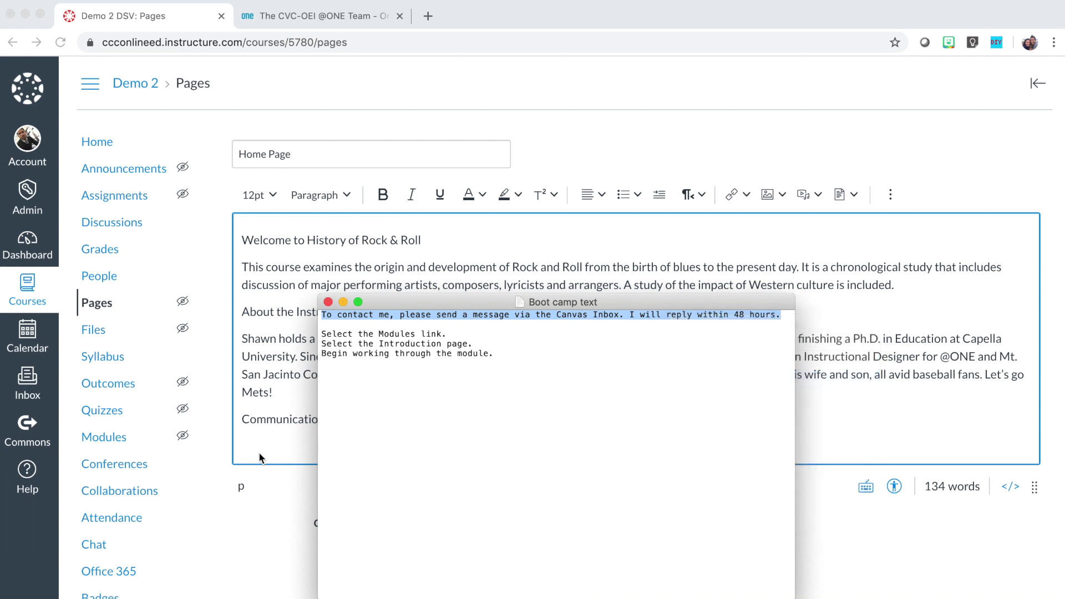
left_click(272, 443)
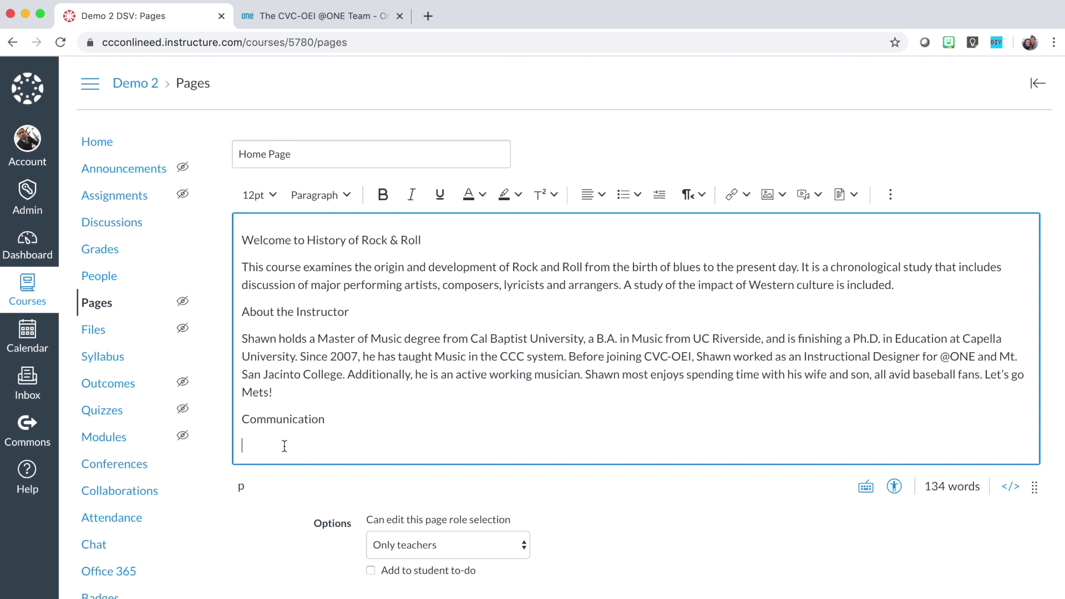
Paste the contact sentence under Communication and add a 'Getting Started' line.
key("super+v")
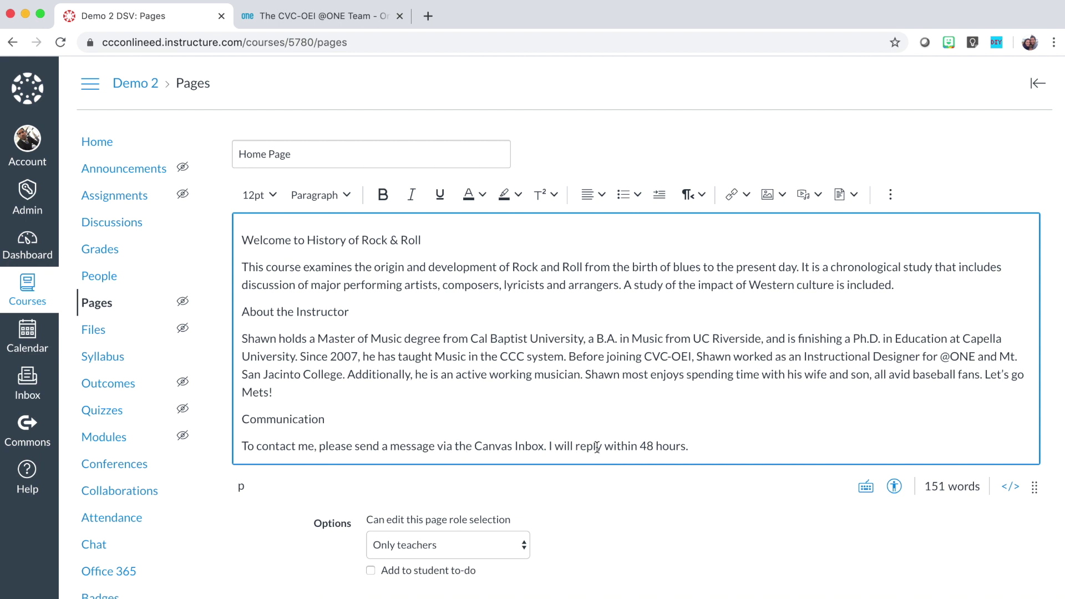
key("Return")
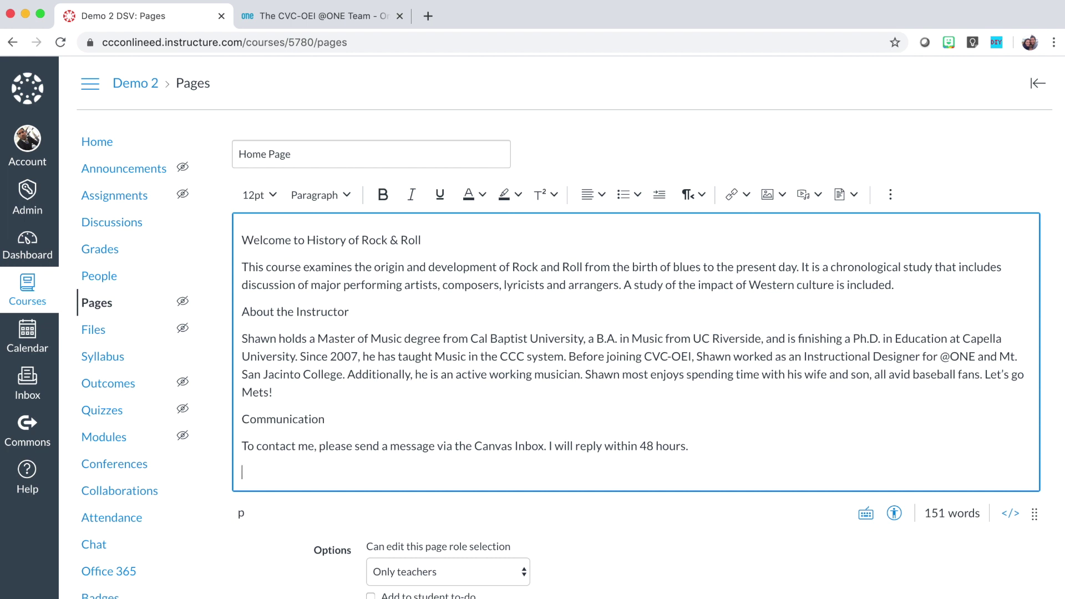
type("Getting Started")
key("Return")
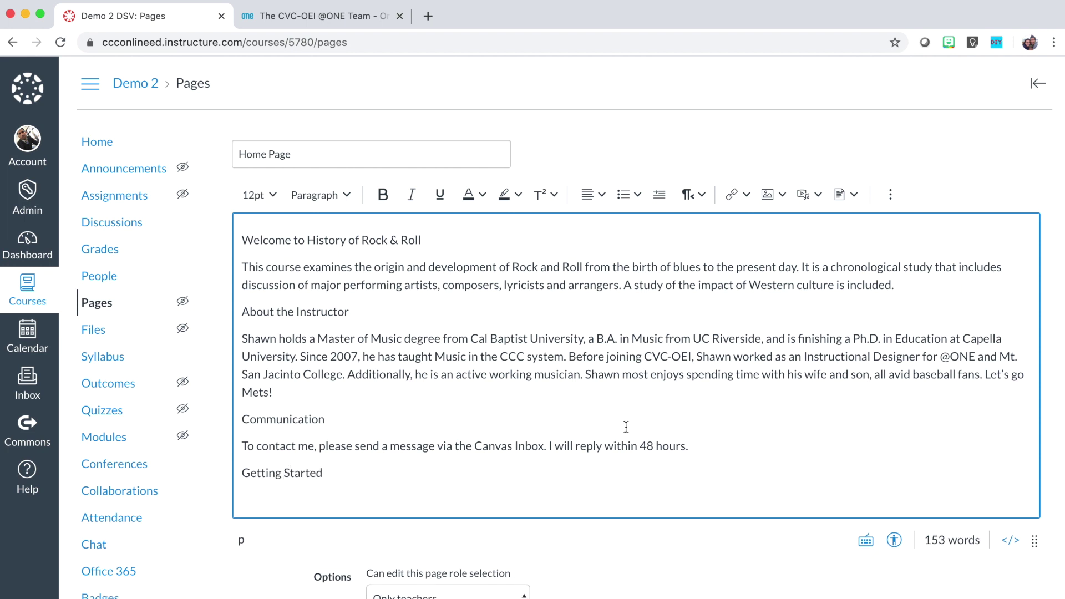
Add a 'To get started:' line followed by an empty bulleted list.
scroll(632, 394, "down", 2)
scroll(632, 393, "down", 1)
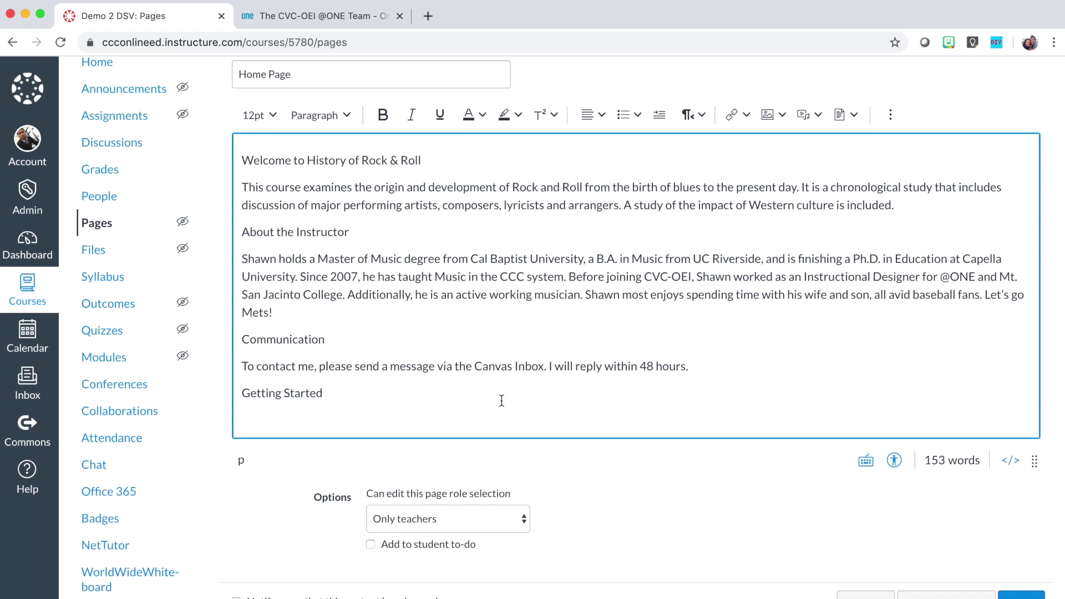
type("To get started:")
key("Return")
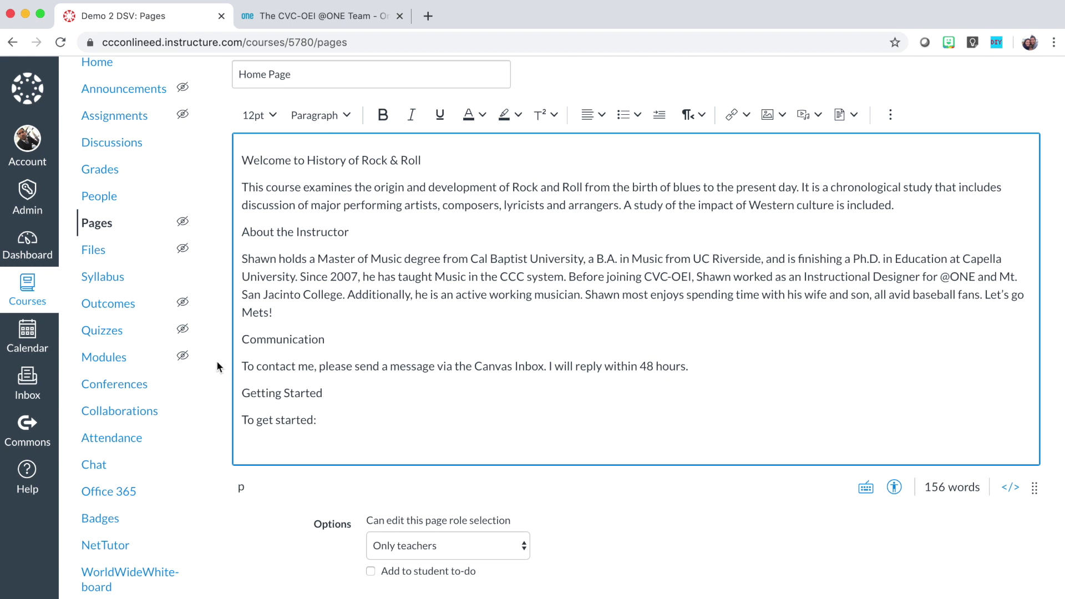
scroll(217, 360, "up", 1)
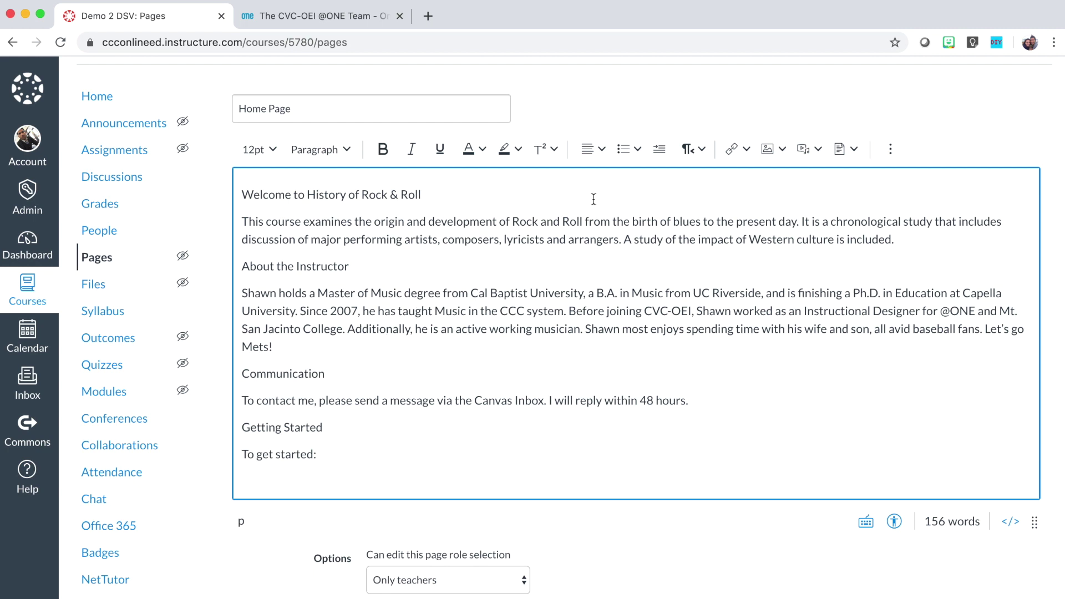
left_click(623, 150)
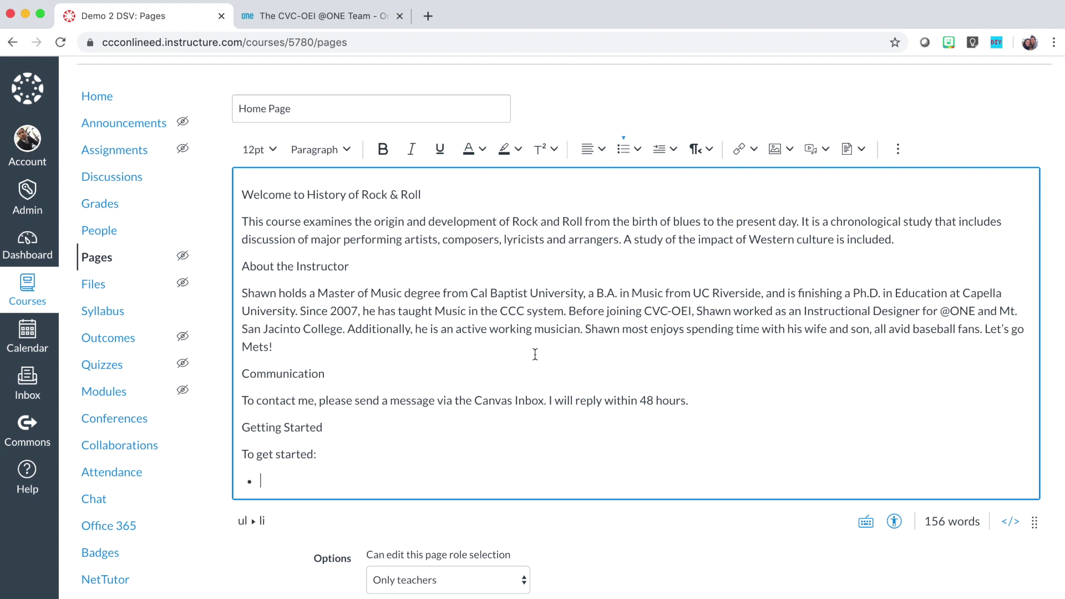
scroll(536, 355, "down", 2)
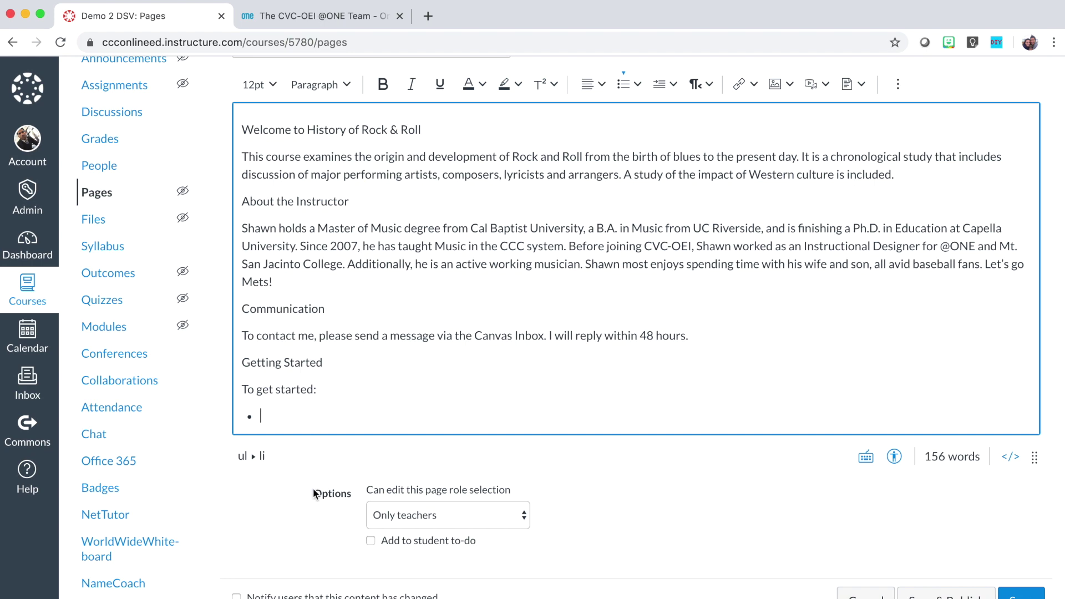
Copy the three getting-started step lines from the Boot camp note.
key("super+Tab")
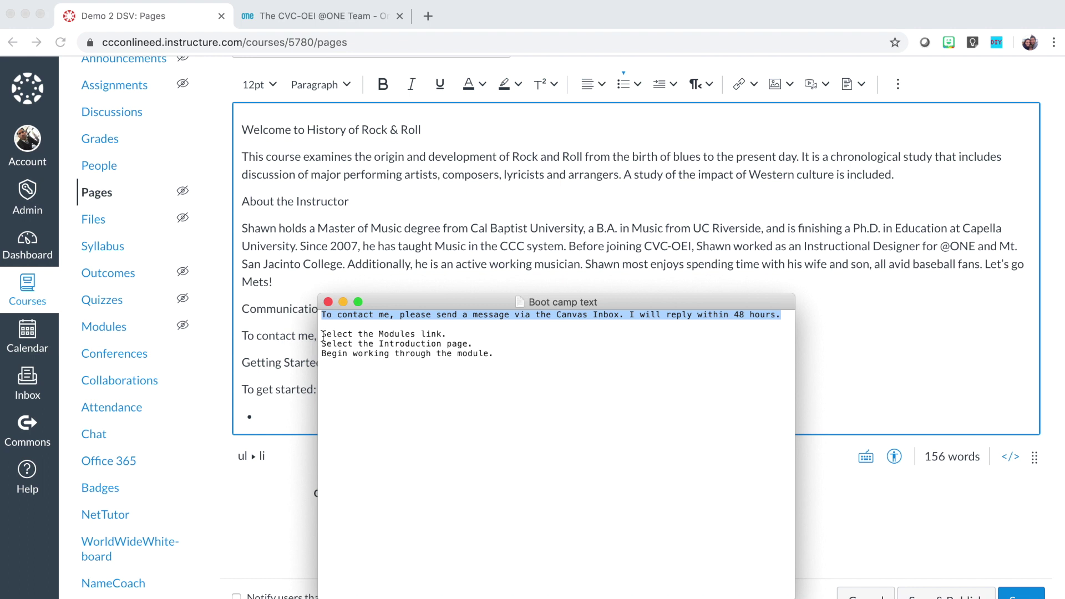
left_click_drag(323, 336, 499, 354)
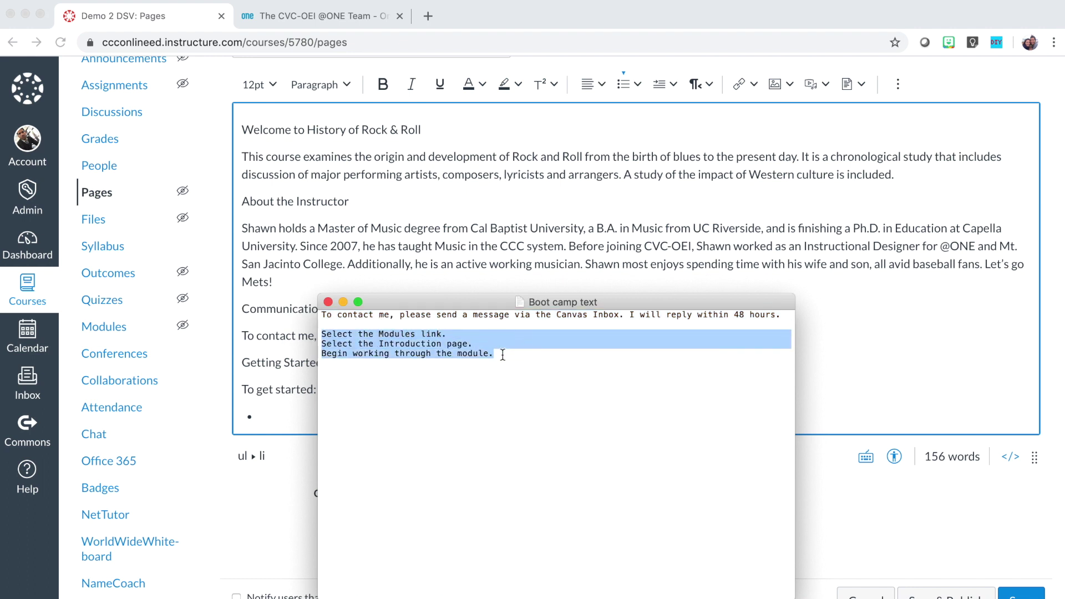
right_click(454, 337)
left_click(480, 395)
left_click(284, 414)
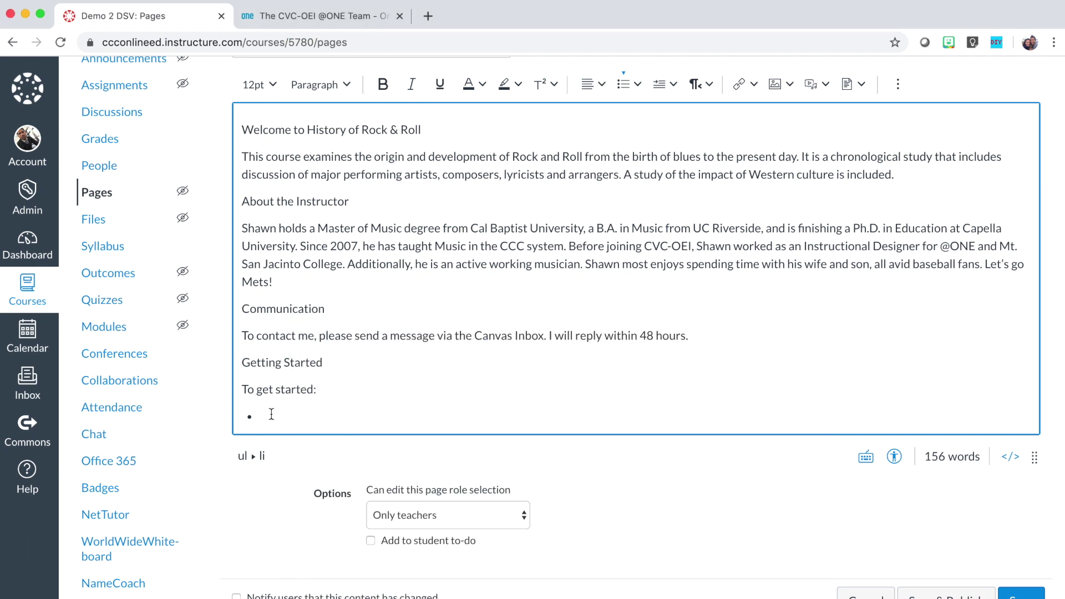
Paste the three getting-started steps and split them into separate bullet points.
key("super+v")
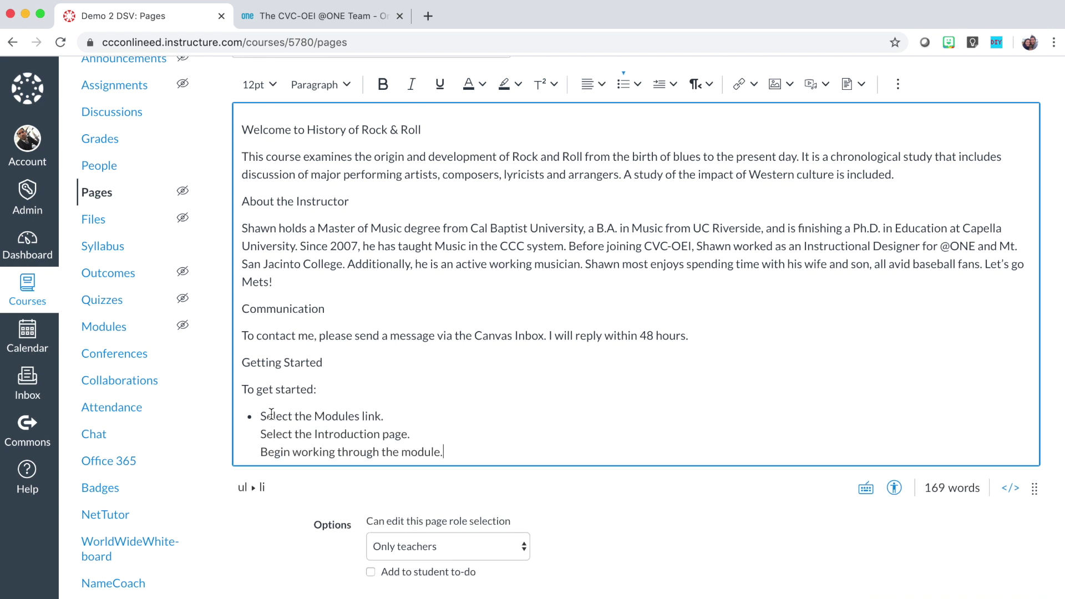
scroll(272, 414, "down", 2)
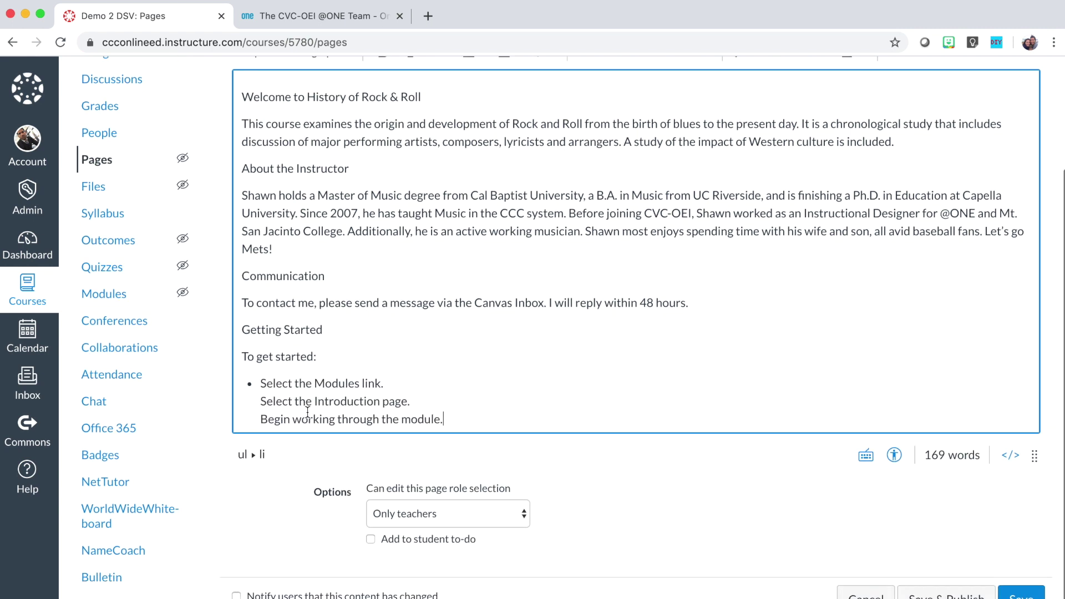
left_click(261, 402)
key("Return")
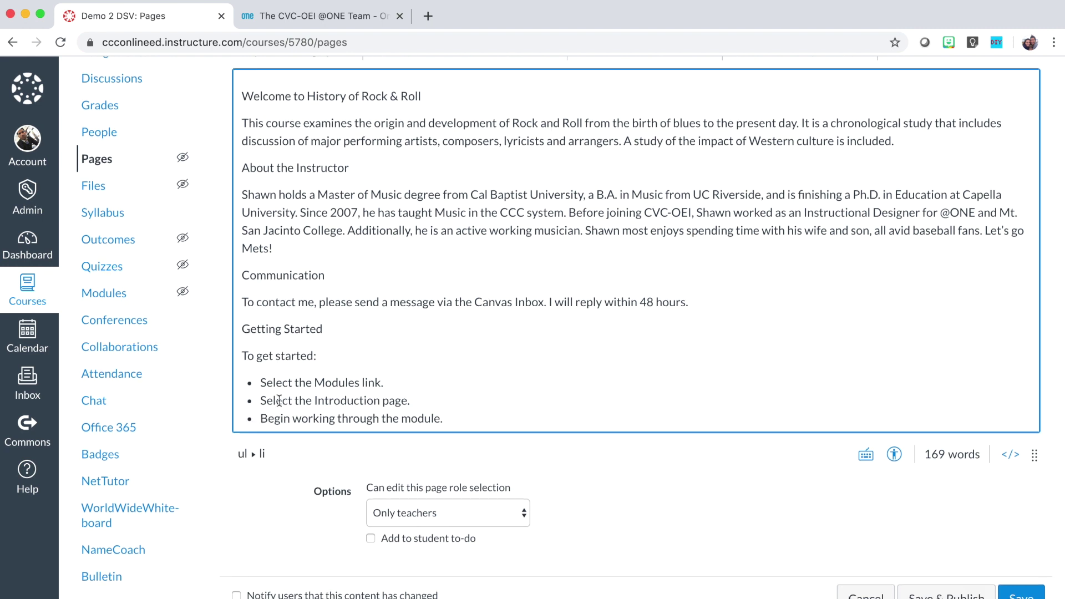
scroll(273, 403, "down", 1)
left_click(259, 355)
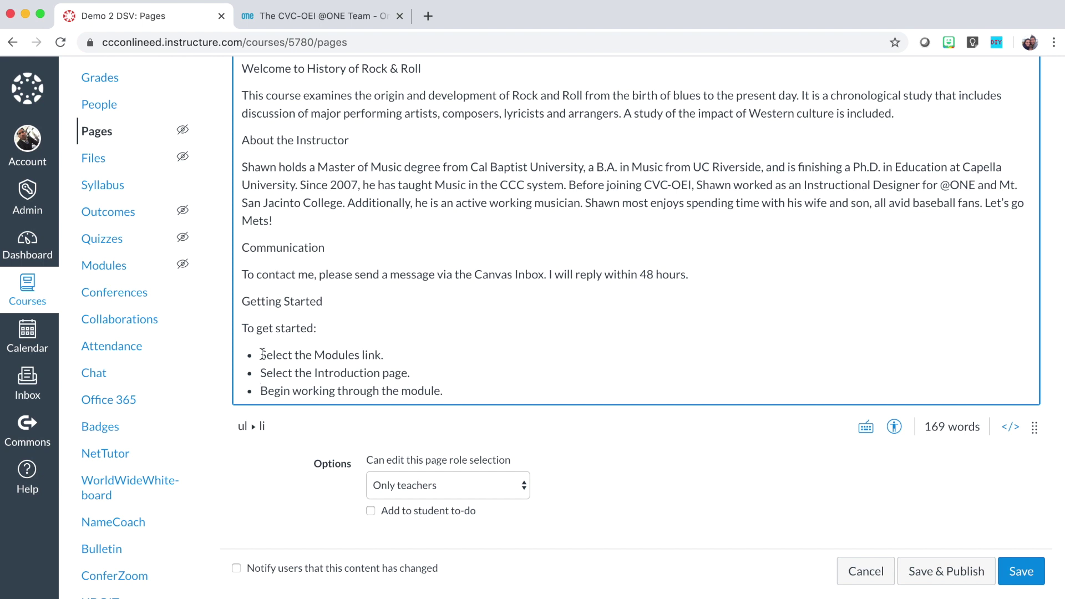
scroll(361, 205, "up", 3)
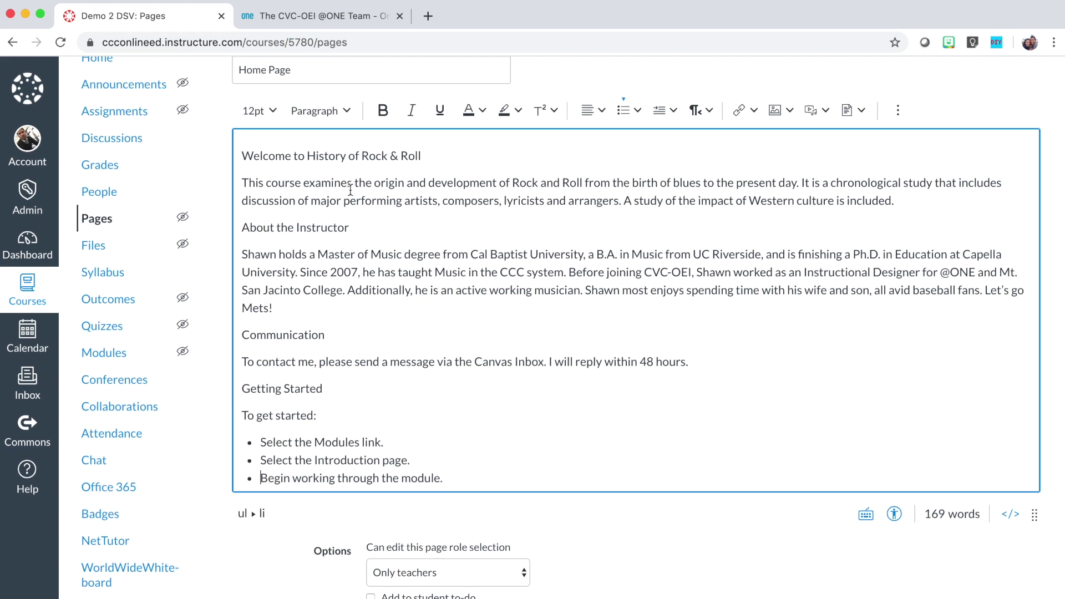
Format the 'Welcome to History of Rock & Roll' and 'About the Instructor' titles as Heading 2.
left_click(275, 157)
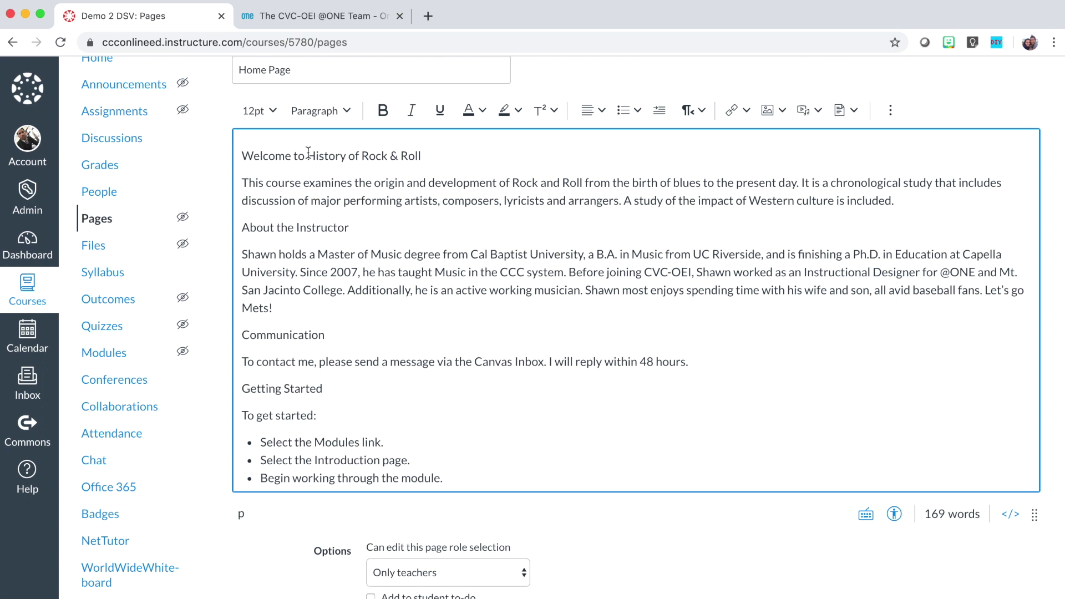
left_click(346, 112)
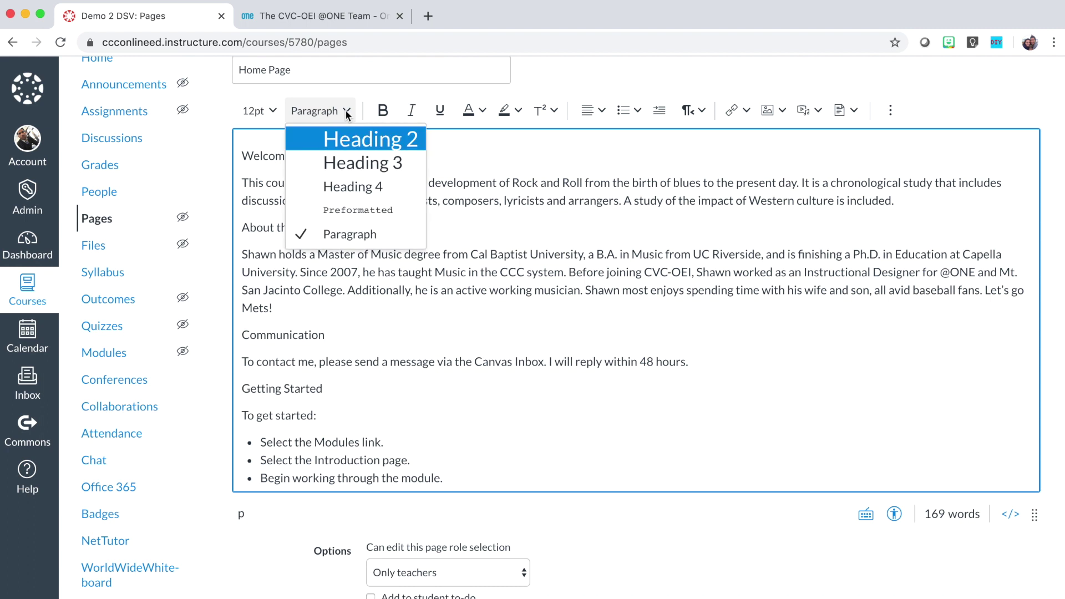
left_click(371, 146)
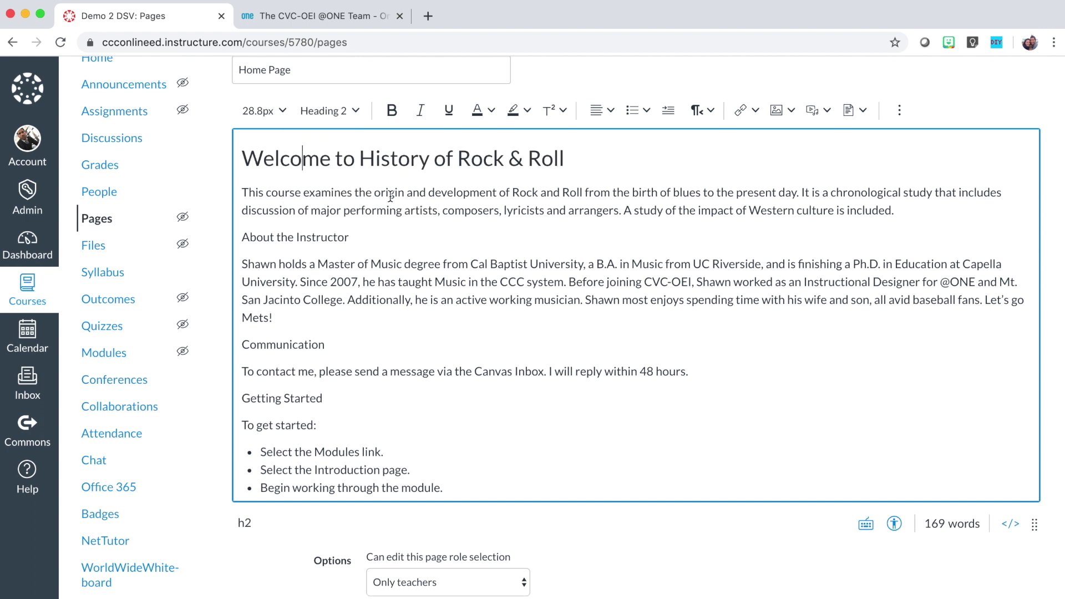
scroll(383, 194, "down", 1)
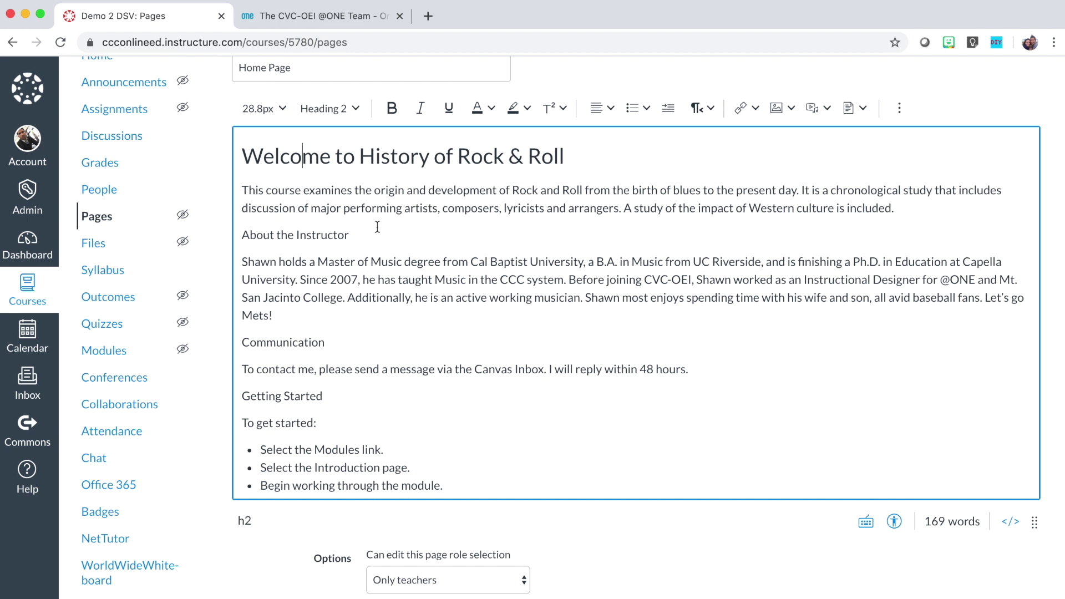
left_click(313, 236)
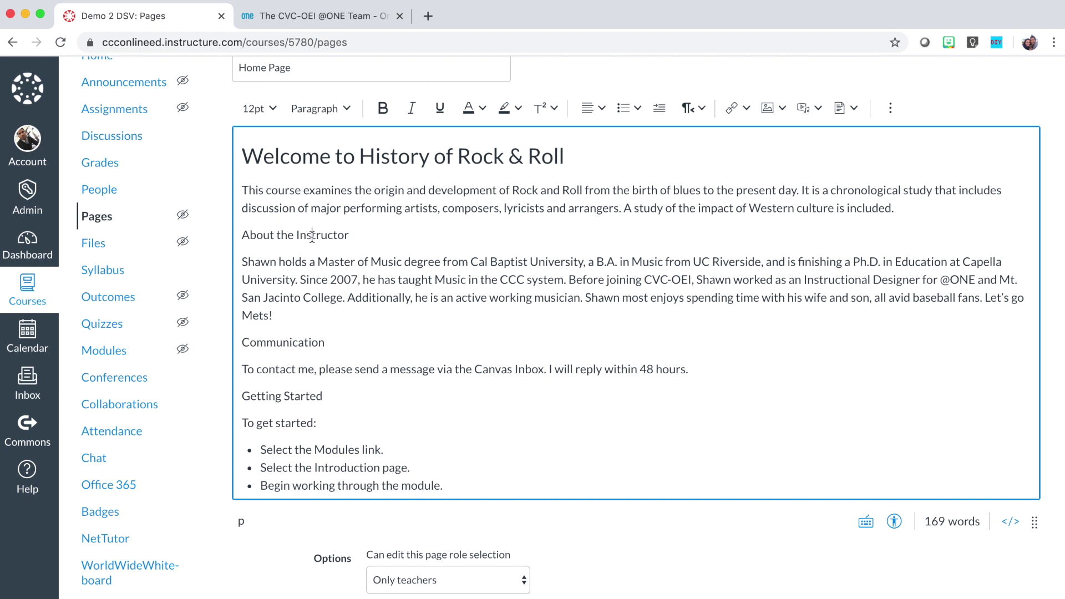
left_click(321, 109)
left_click(319, 158)
scroll(388, 274, "down", 2)
Format the 'Communication' and 'Getting Started' titles as Heading 2.
left_click(306, 292)
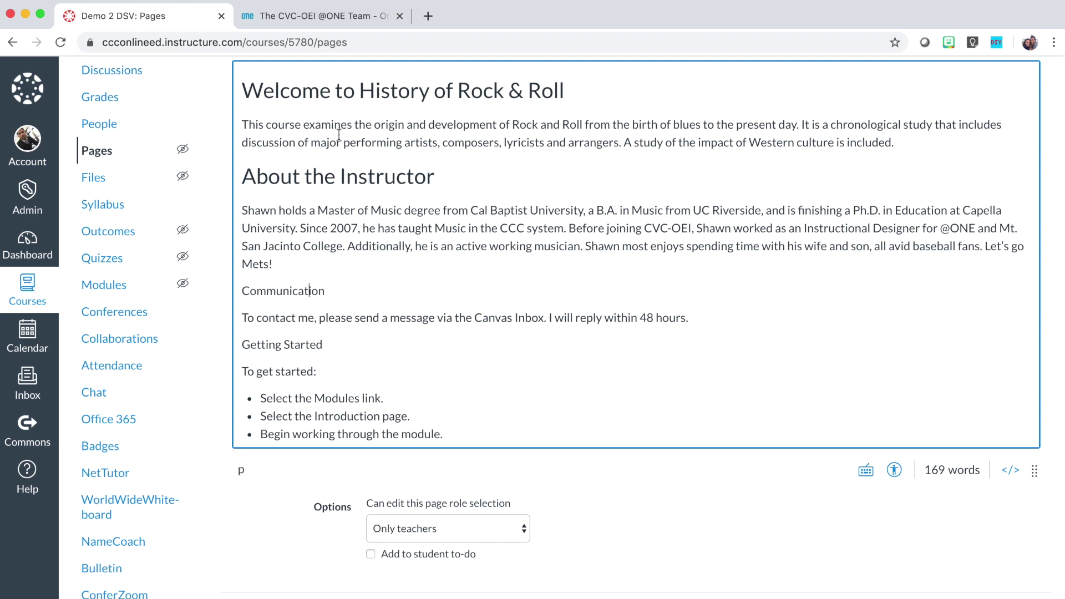
scroll(349, 115, "up", 2)
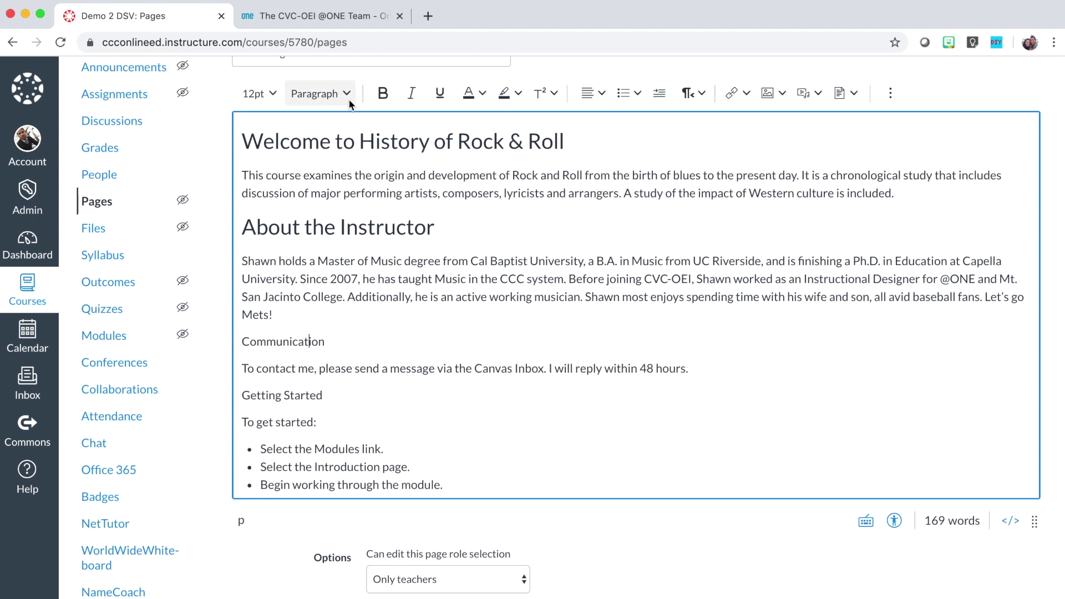
left_click(349, 96)
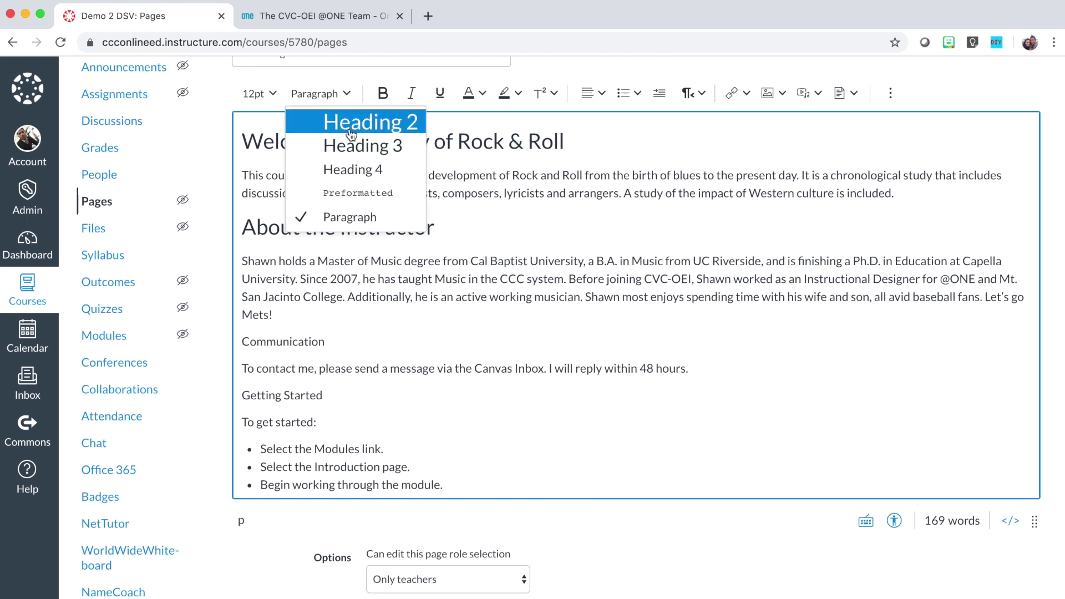
left_click(351, 120)
scroll(364, 272, "down", 1)
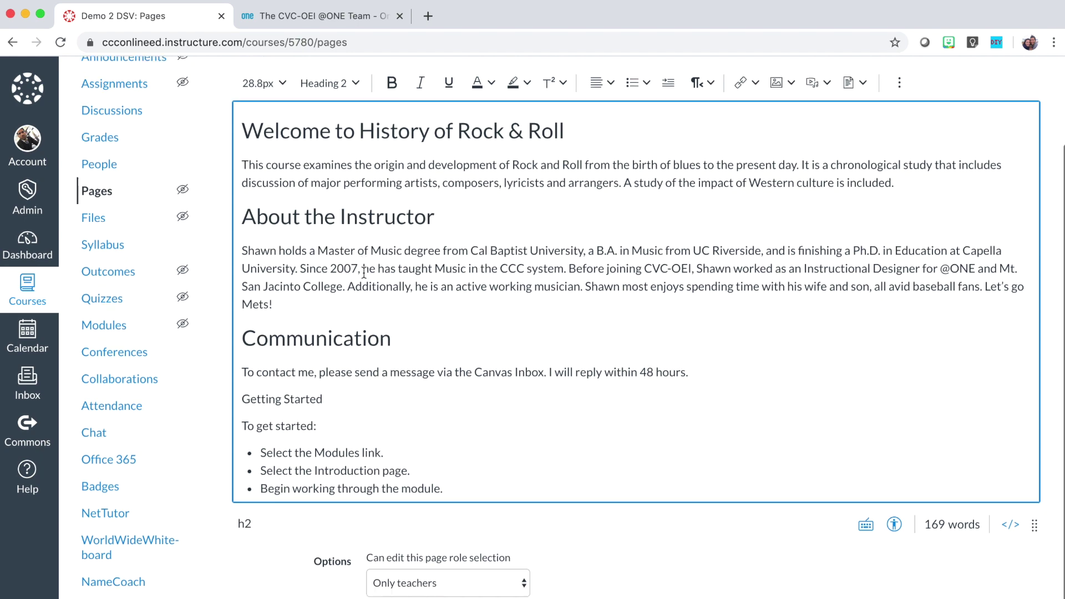
left_click(309, 397)
key("ctrl+alt+2")
scroll(654, 470, "down", 3)
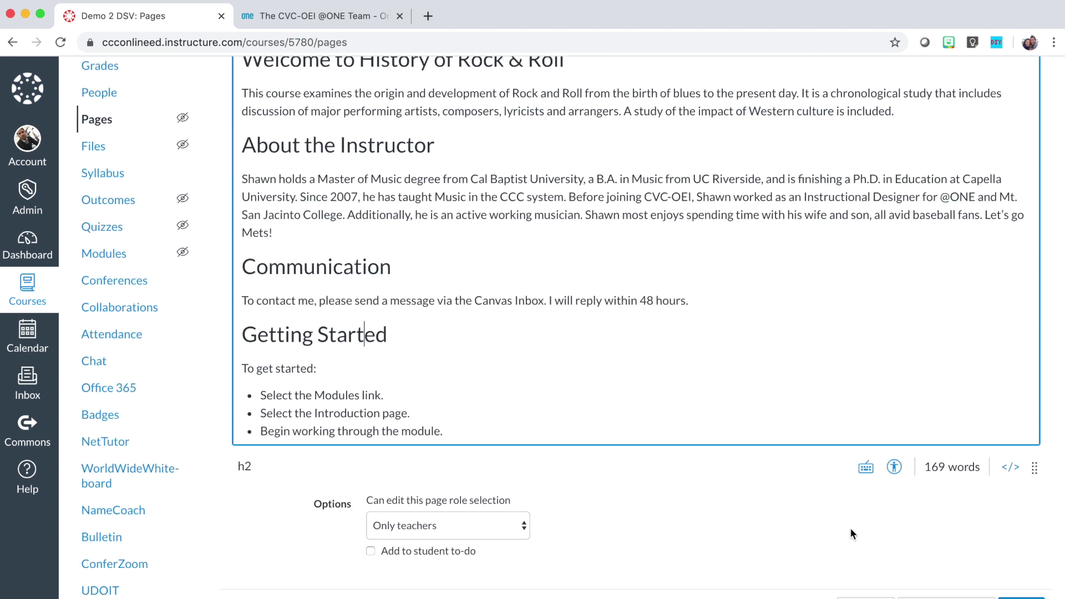
scroll(853, 534, "up", 1)
Save the edited Home Page and publish it.
left_click(1021, 598)
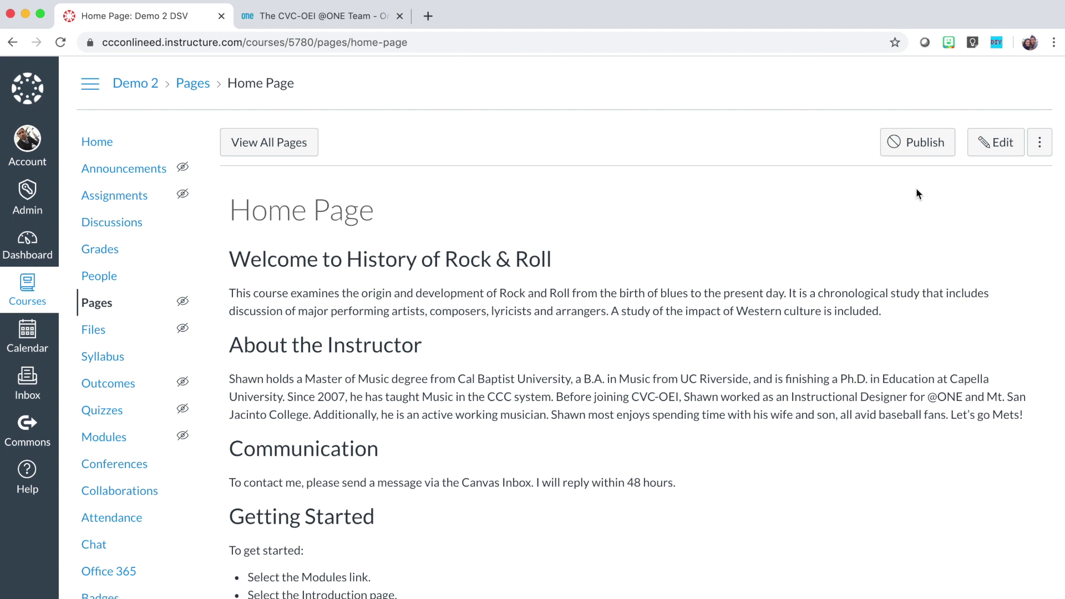
left_click(925, 147)
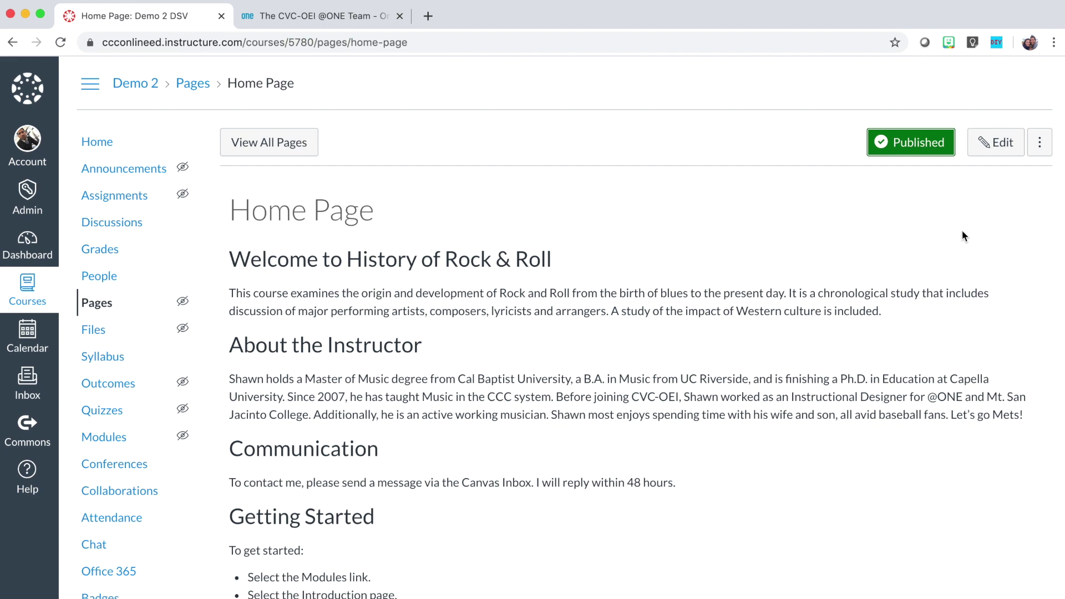
scroll(930, 249, "down", 3)
Set the Home Page as the course front page from its options menu.
scroll(931, 248, "up", 3)
left_click(1041, 144)
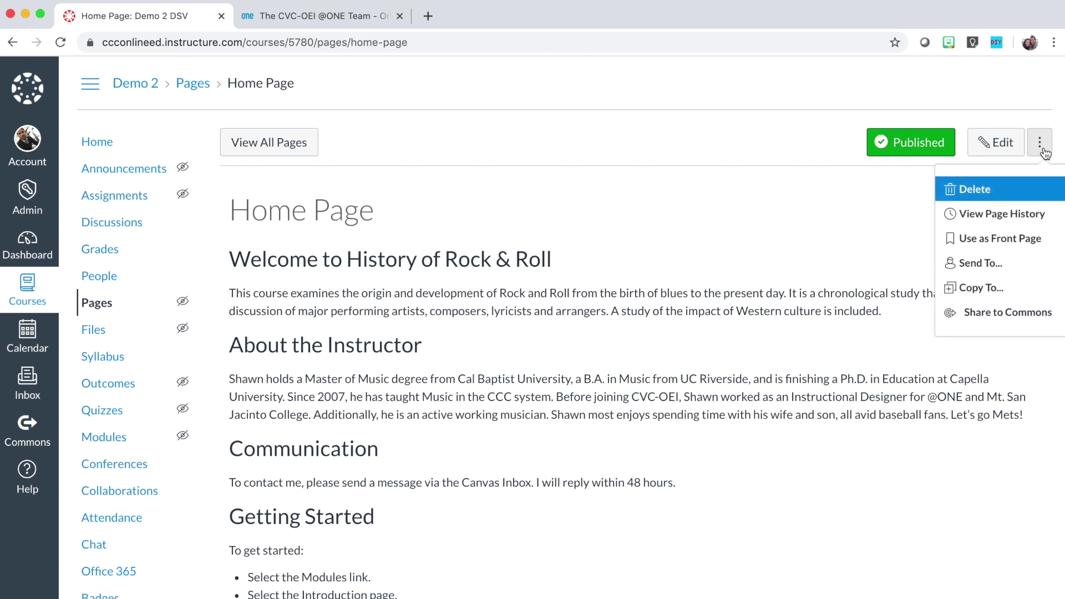
left_click(1015, 244)
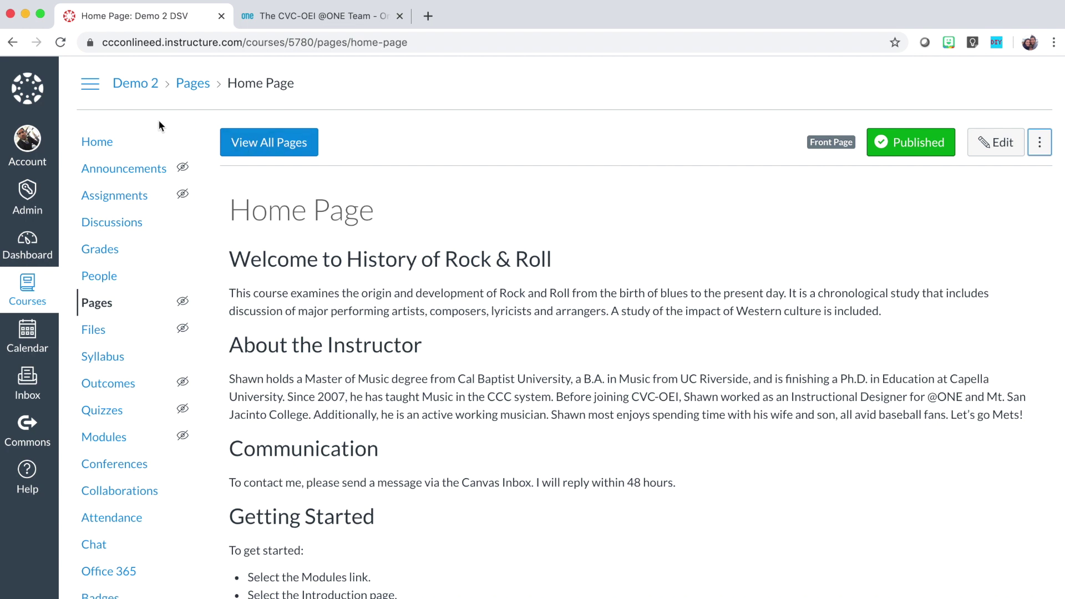
Change the course home to show the Pages Front Page instead of Course Modules, and save.
left_click(97, 145)
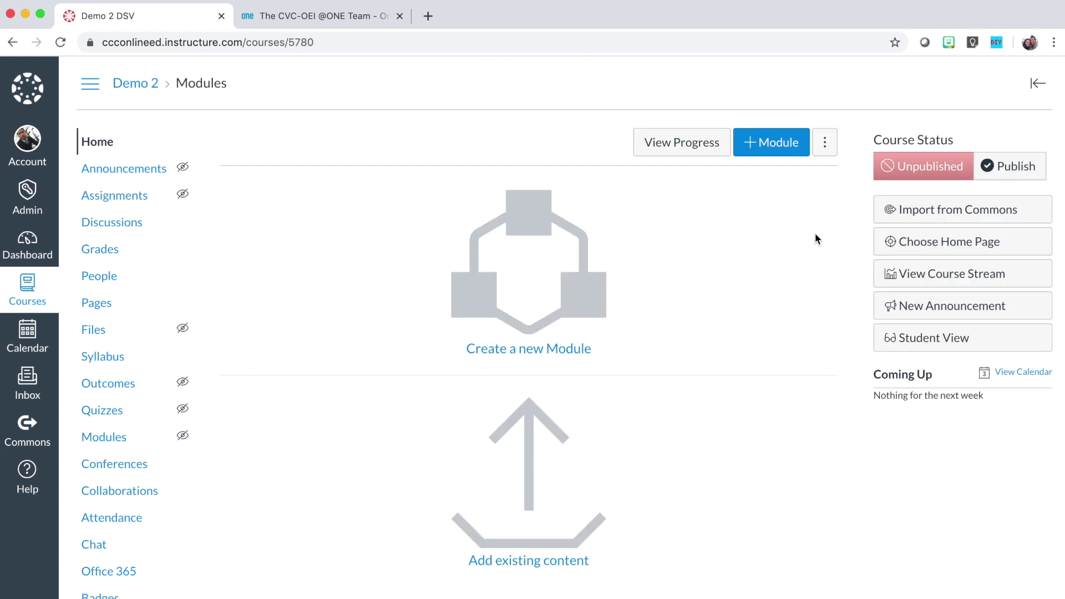
left_click(973, 244)
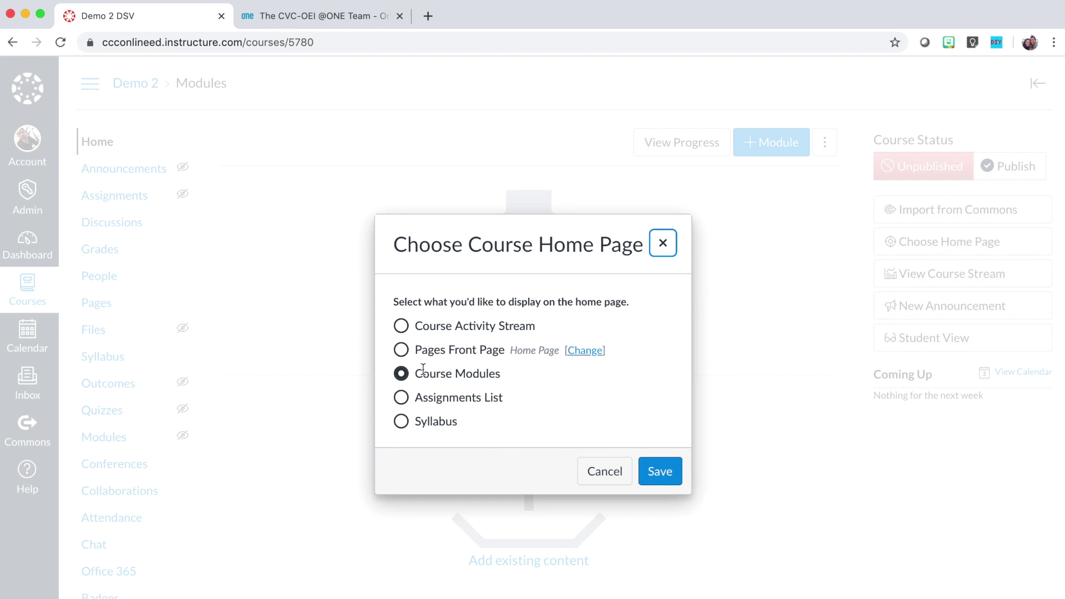
left_click(401, 350)
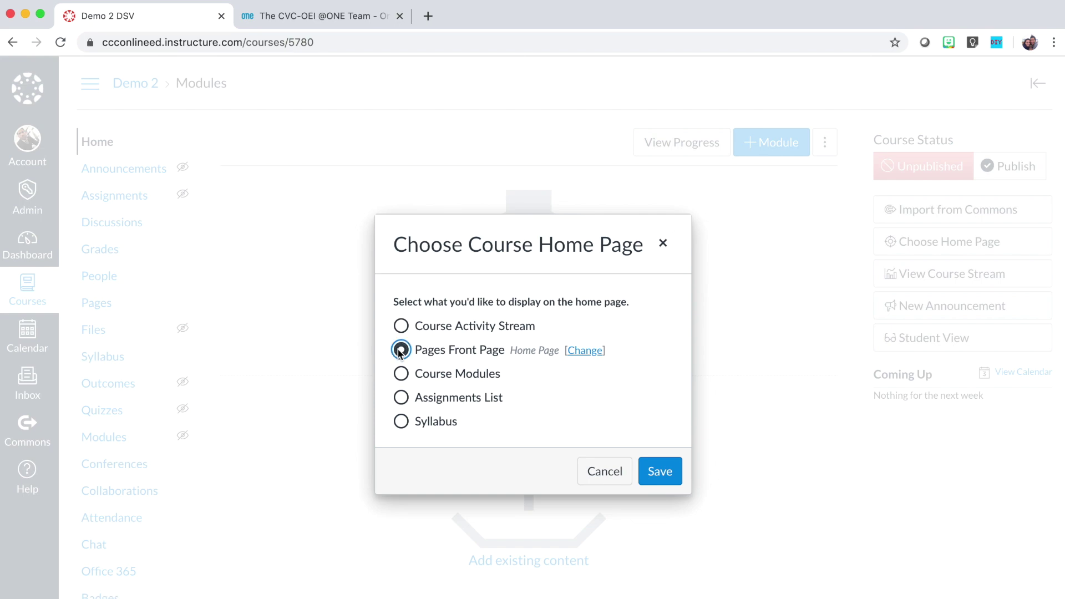
left_click(670, 477)
Scroll through the course home to review the new Welcome to History of Rock & Roll front page.
scroll(625, 387, "down", 4)
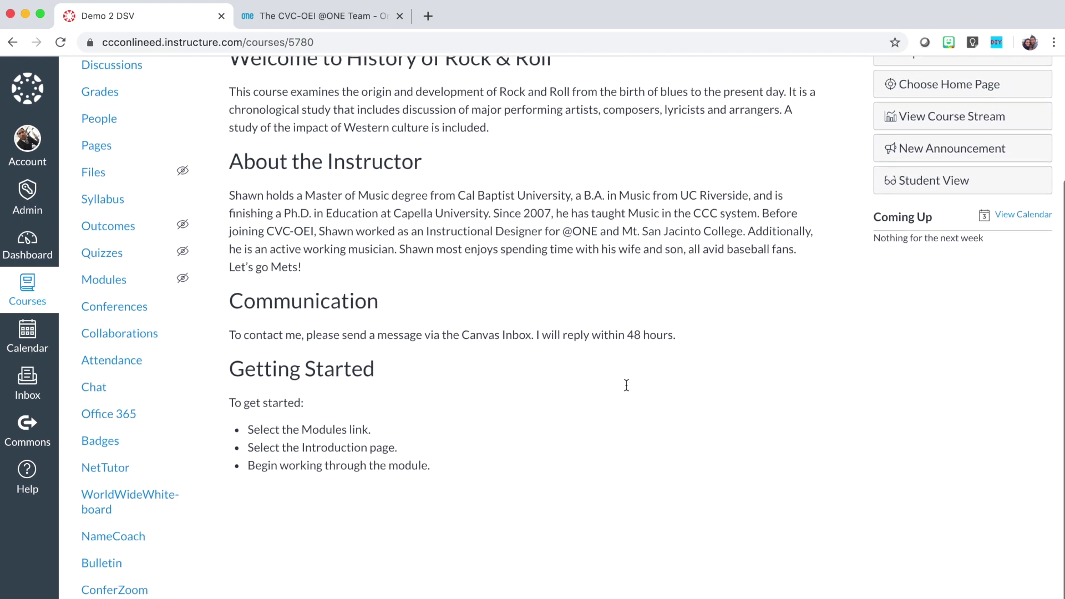
scroll(626, 385, "up", 3)
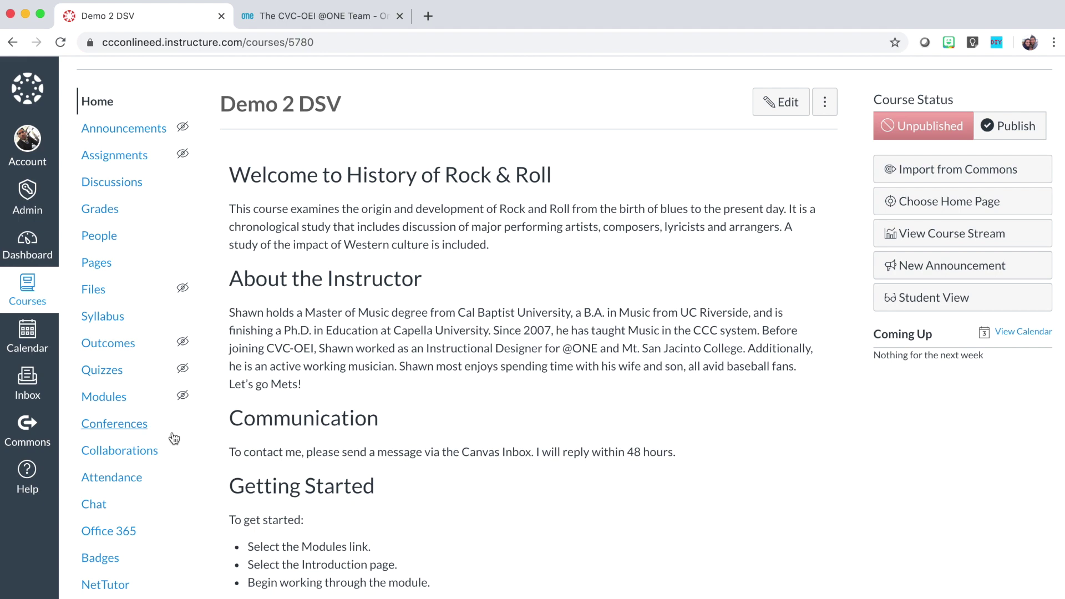
scroll(175, 439, "down", 3)
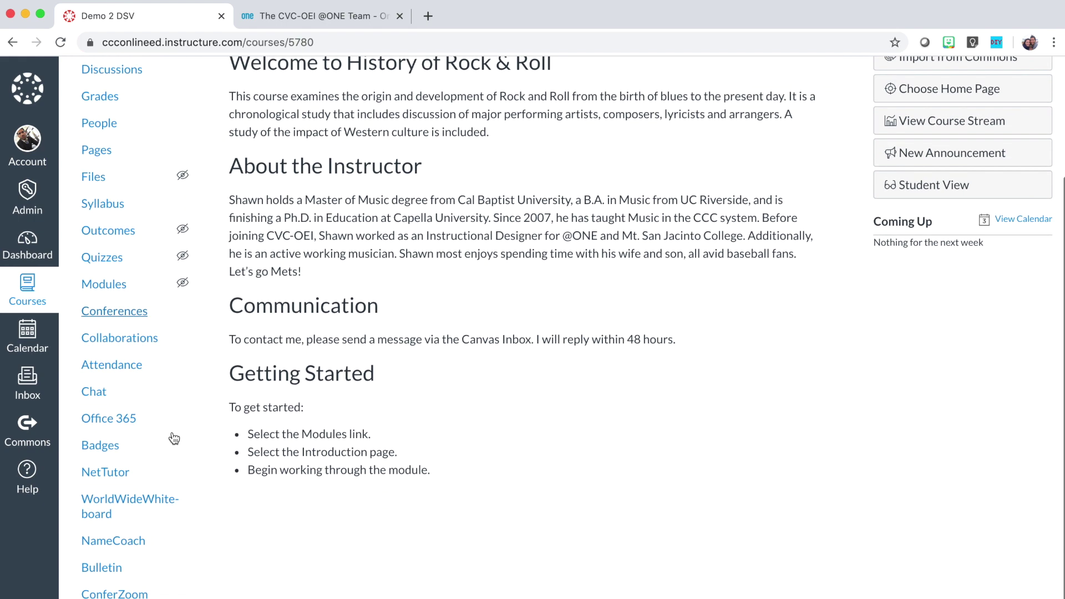
scroll(175, 439, "up", 3)
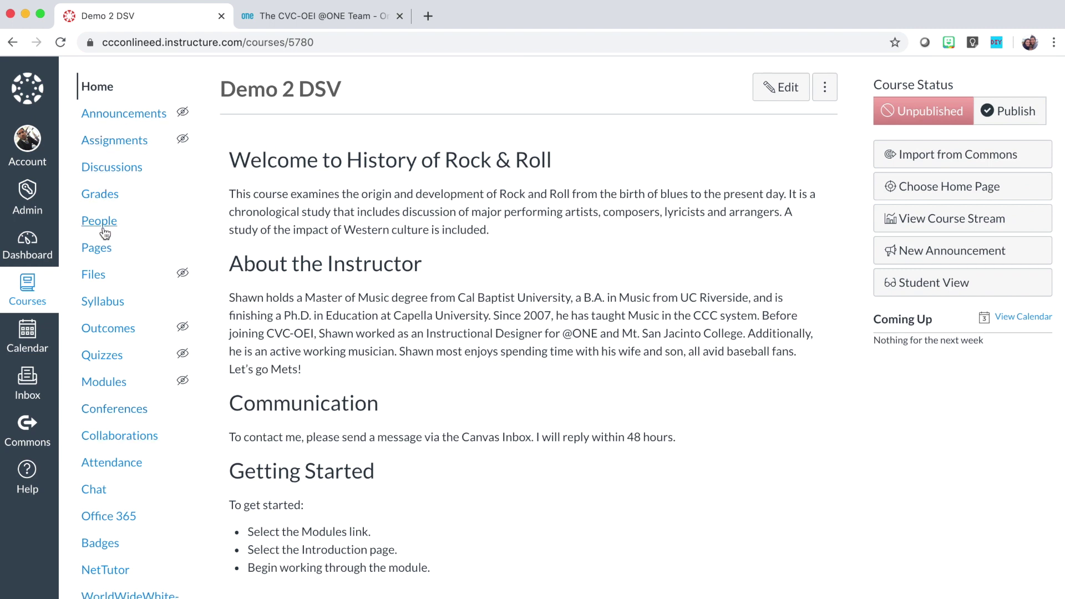
mouse_move(128, 333)
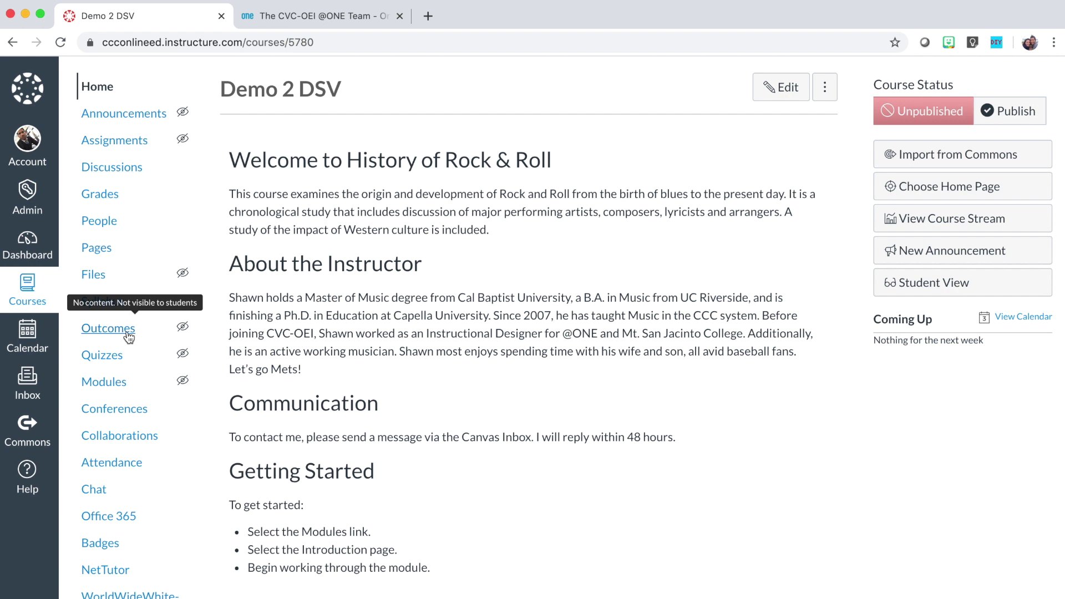
scroll(129, 337, "down", 5)
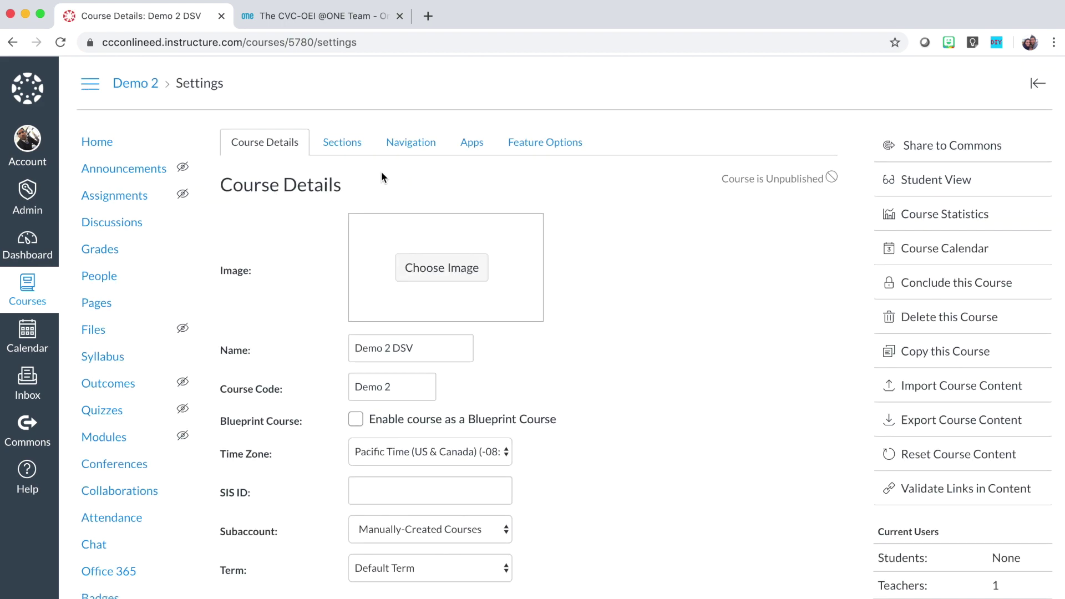
Open the Navigation tab in course Settings and scroll through the navigation item list.
left_click(423, 144)
scroll(575, 266, "down", 2)
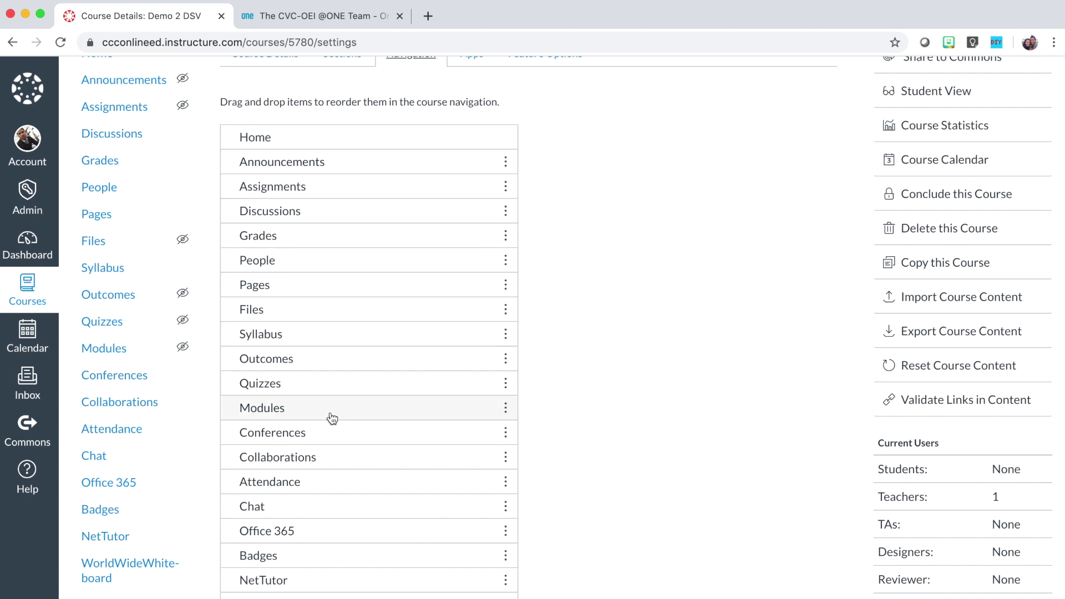
scroll(332, 418, "down", 3)
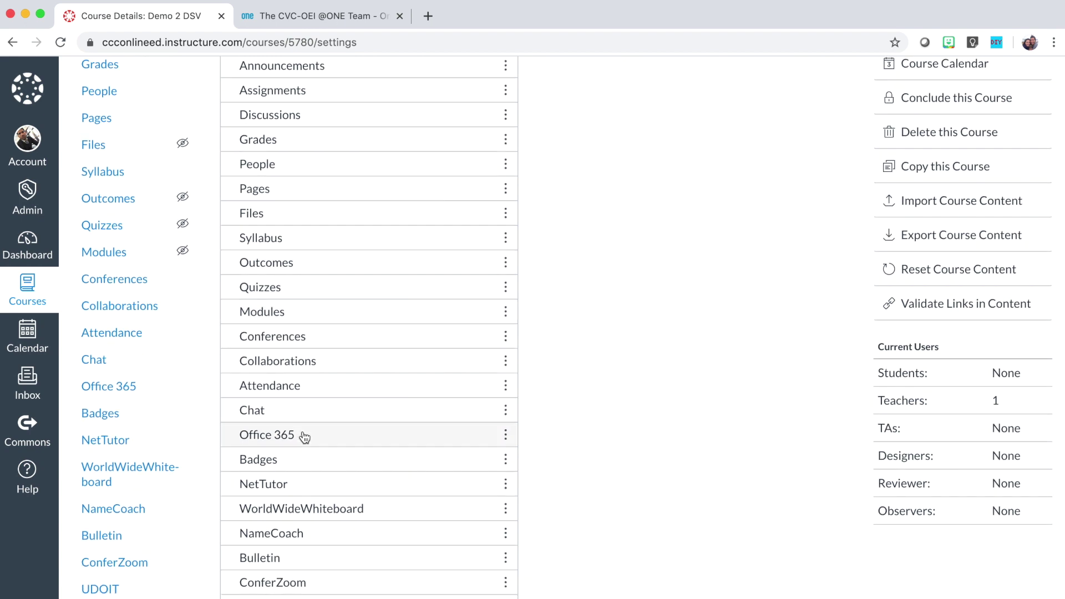
scroll(304, 437, "up", 5)
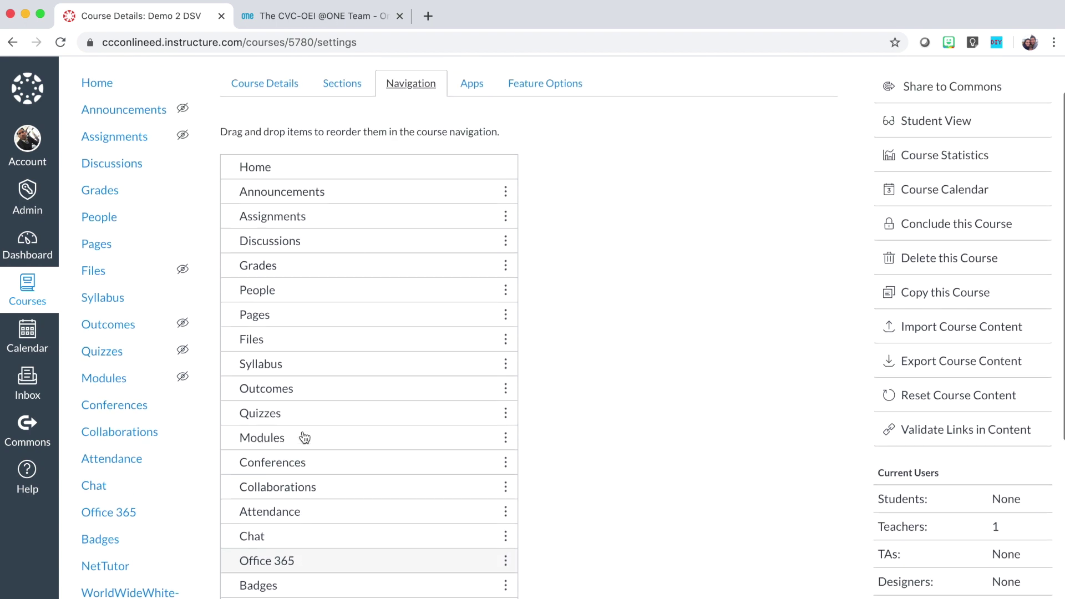
scroll(304, 437, "up", 1)
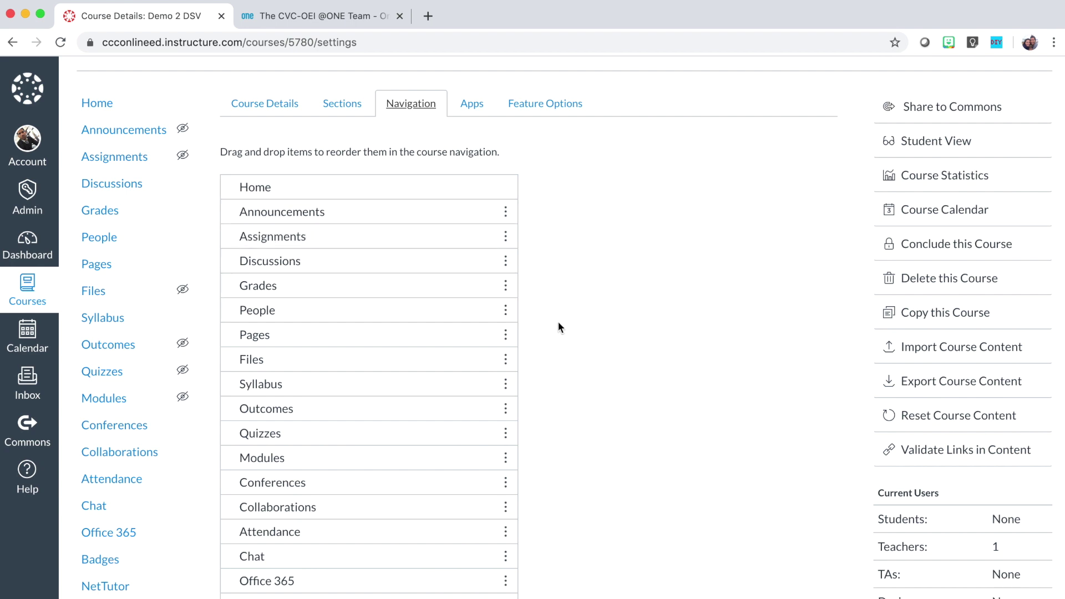
scroll(558, 324, "down", 2)
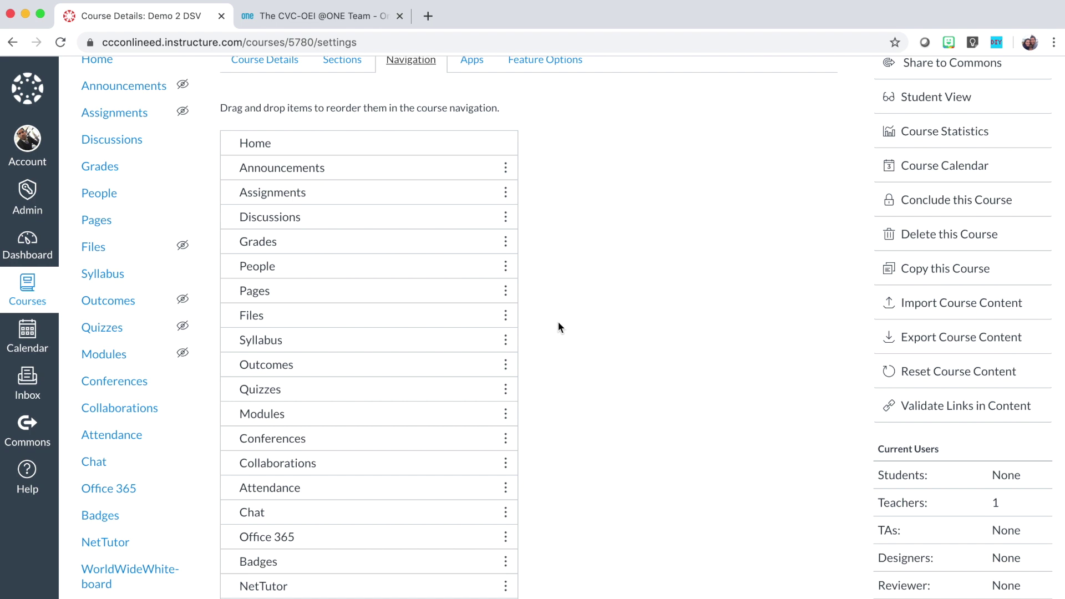
Disable Assignments, Discussions and People so they move into the hidden navigation items.
left_click(506, 195)
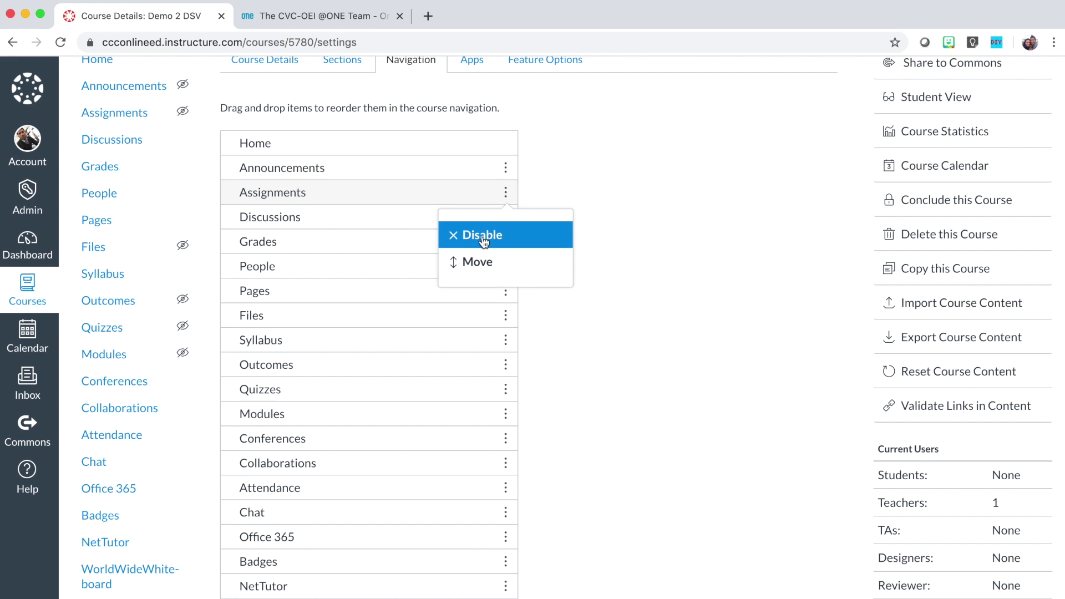
left_click(484, 238)
scroll(493, 240, "down", 2)
left_click(505, 218)
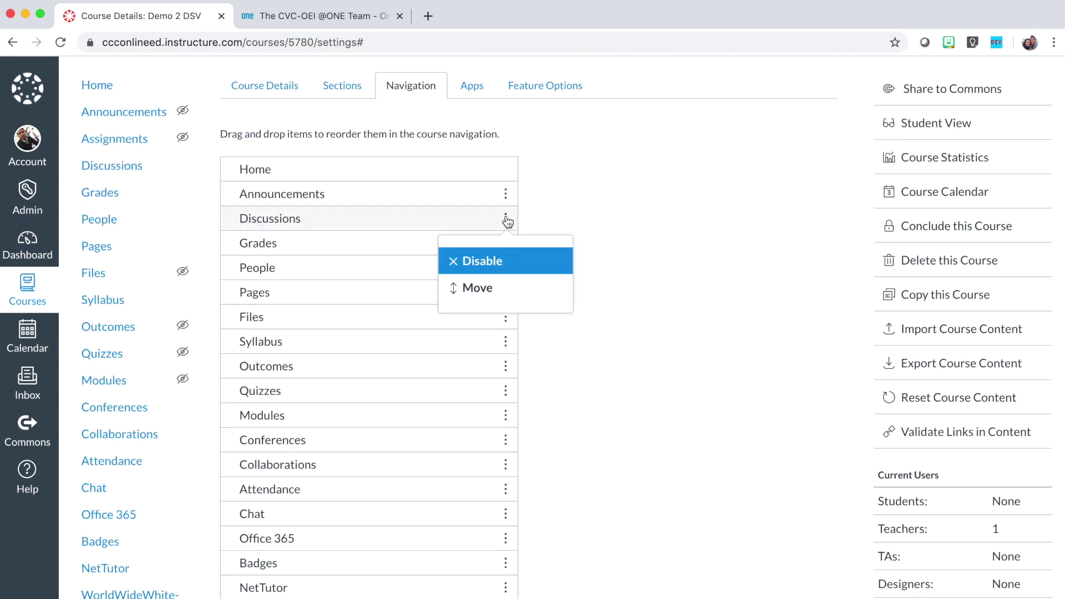
left_click(502, 262)
scroll(506, 280, "down", 3)
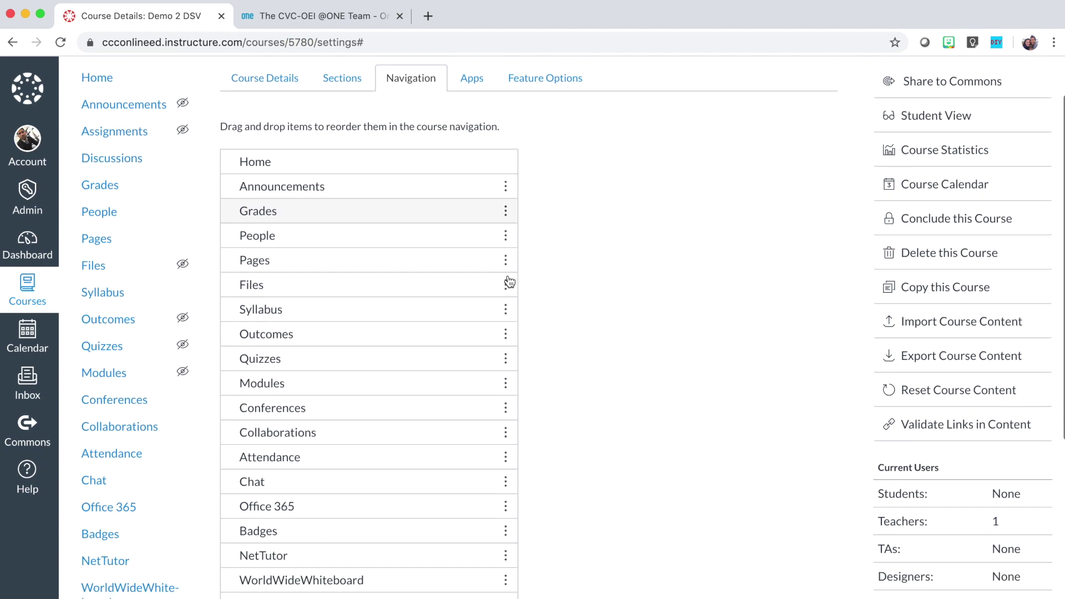
left_click(505, 229)
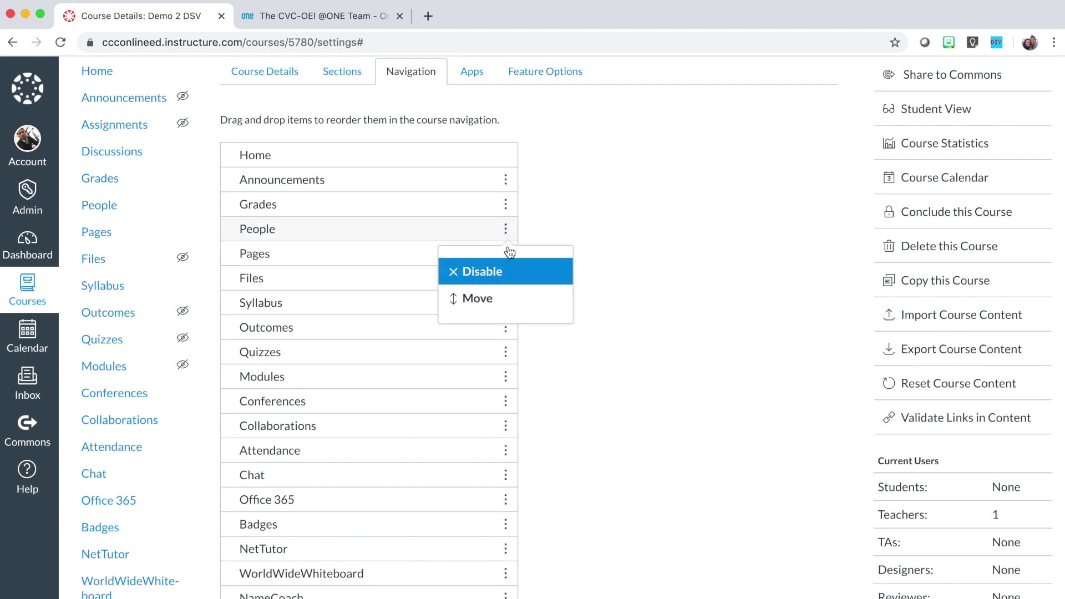
left_click(502, 271)
scroll(574, 314, "down", 5)
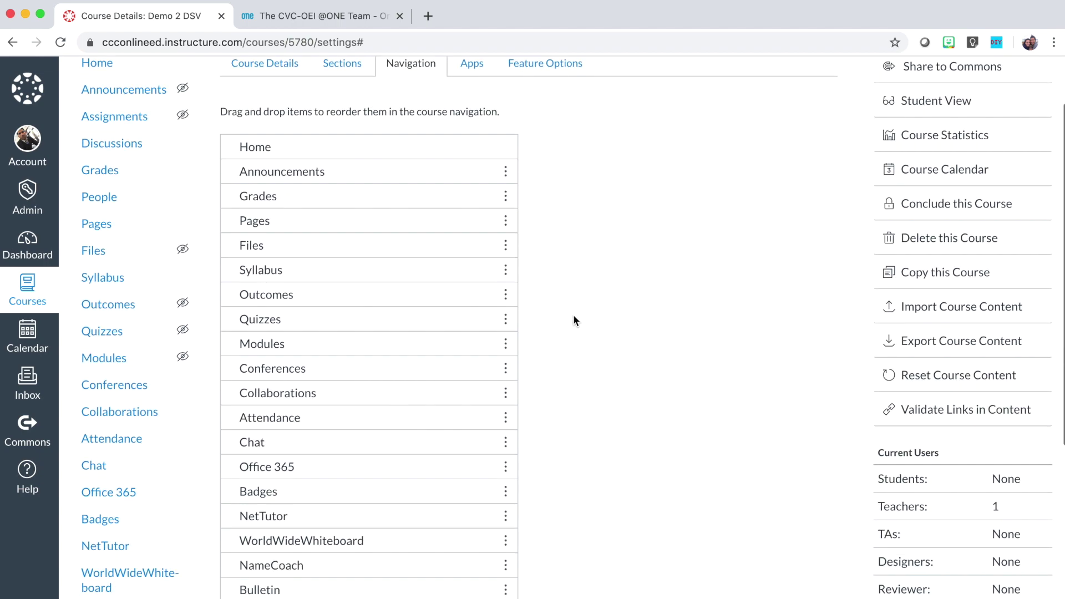
scroll(573, 315, "down", 5)
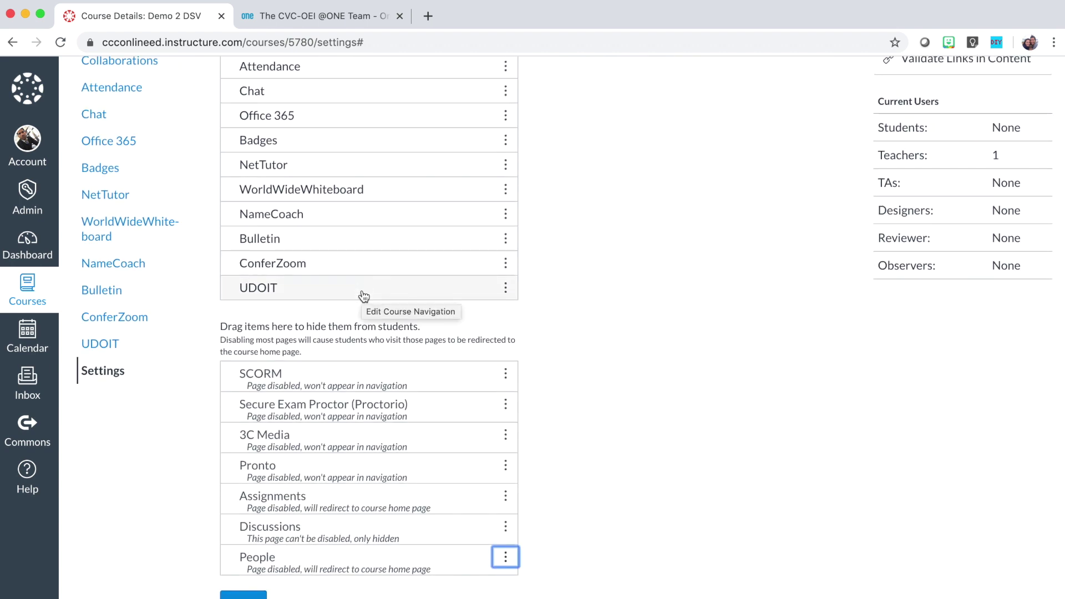
left_click(363, 295)
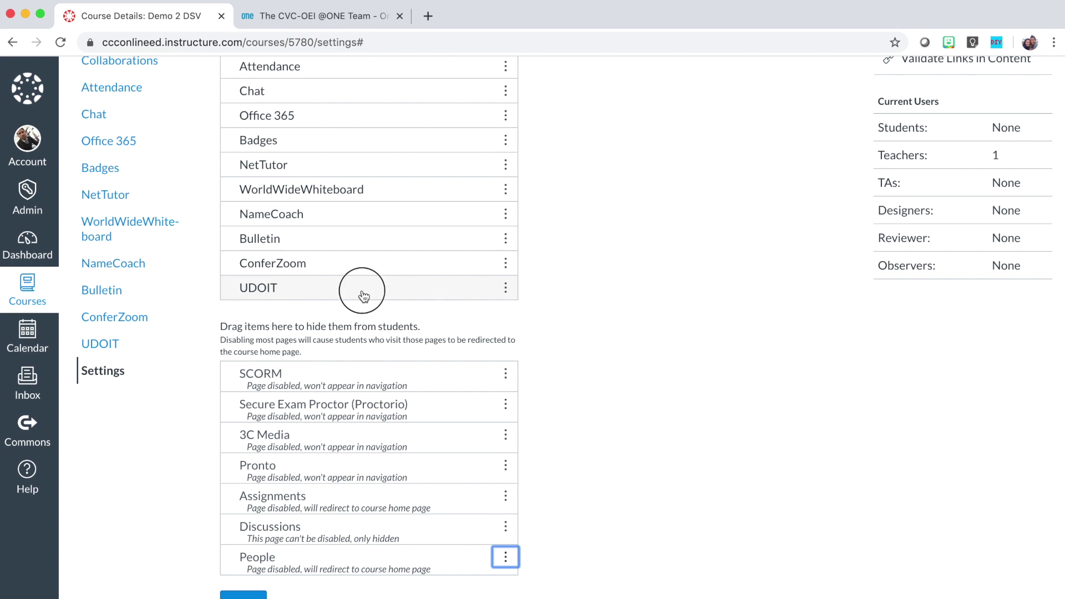
Drag UDOIT and ConferZoom down into the hidden navigation items.
left_click_drag(364, 296, 344, 395)
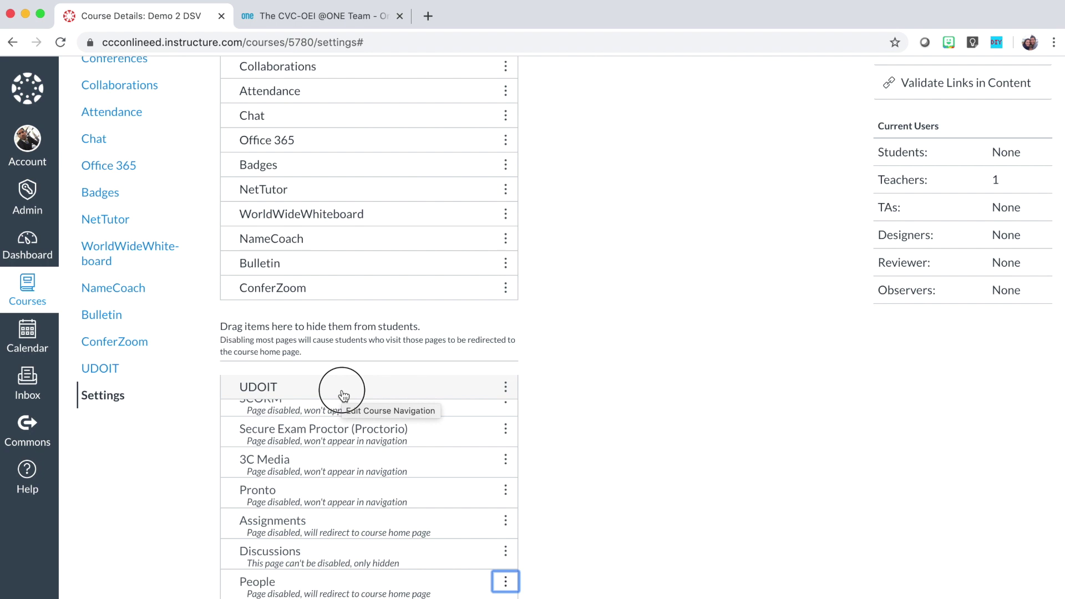
left_click_drag(344, 395, 344, 395)
left_click_drag(350, 288, 354, 387)
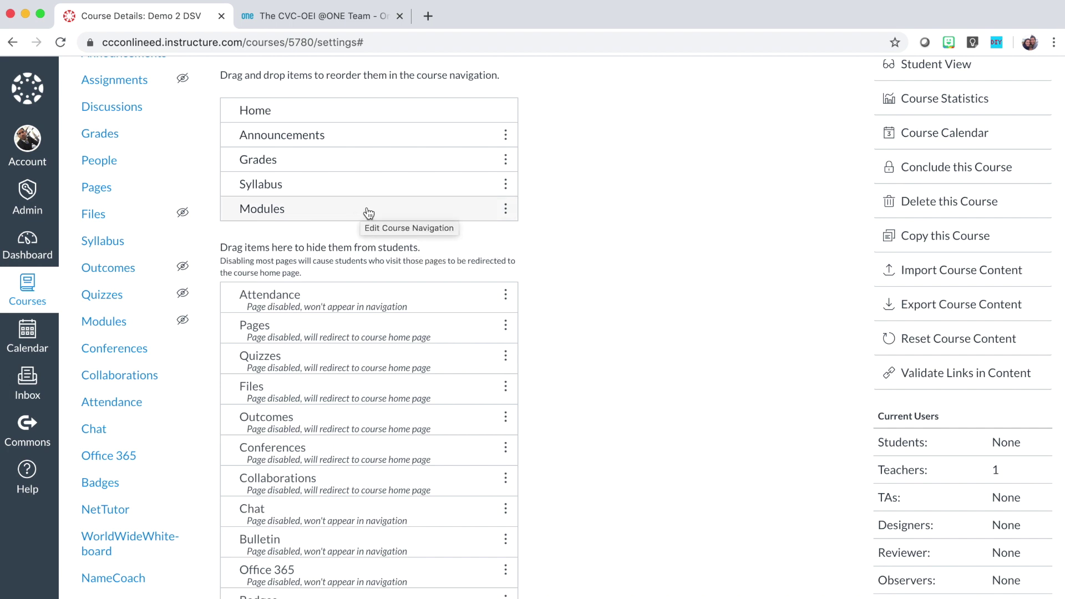
Reorder the visible menu so Modules follows Announcements and Syllabus sits above Grades.
left_click_drag(368, 214, 369, 163)
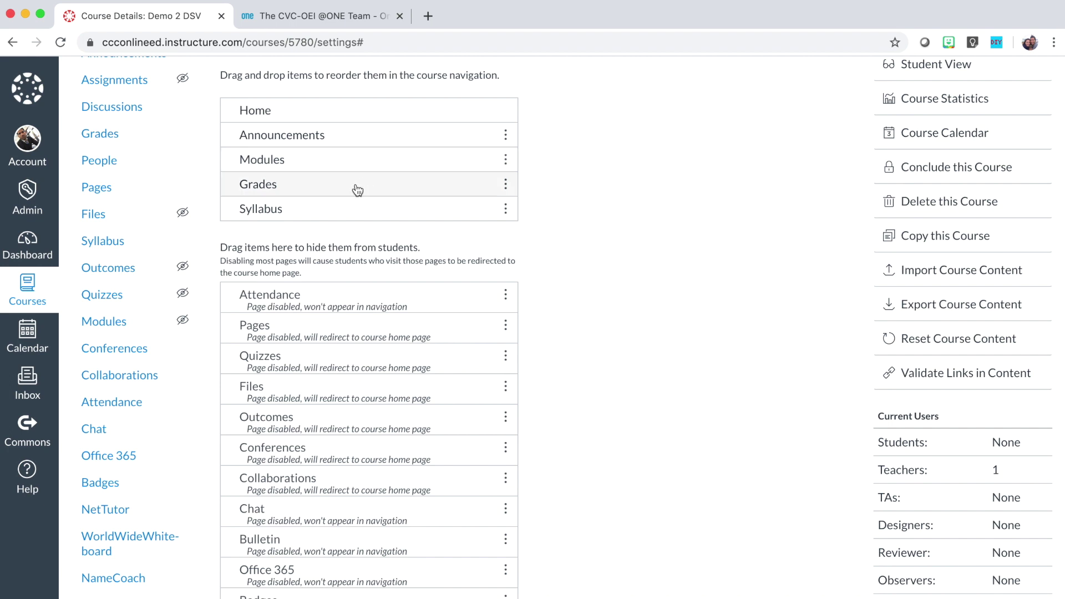
left_click_drag(353, 204, 356, 188)
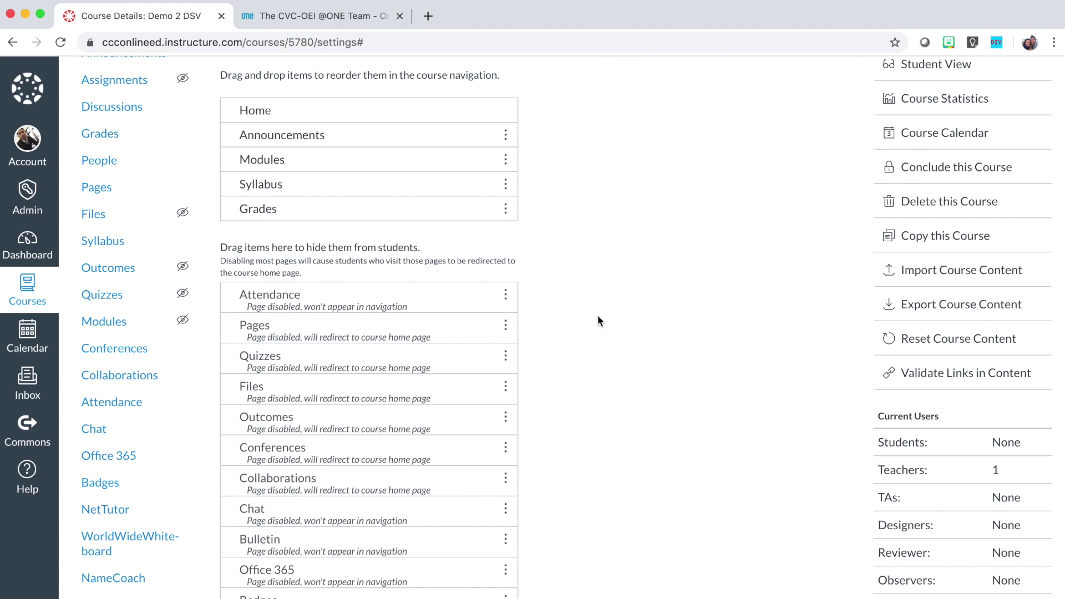
scroll(598, 315, "down", 5)
scroll(597, 316, "down", 2)
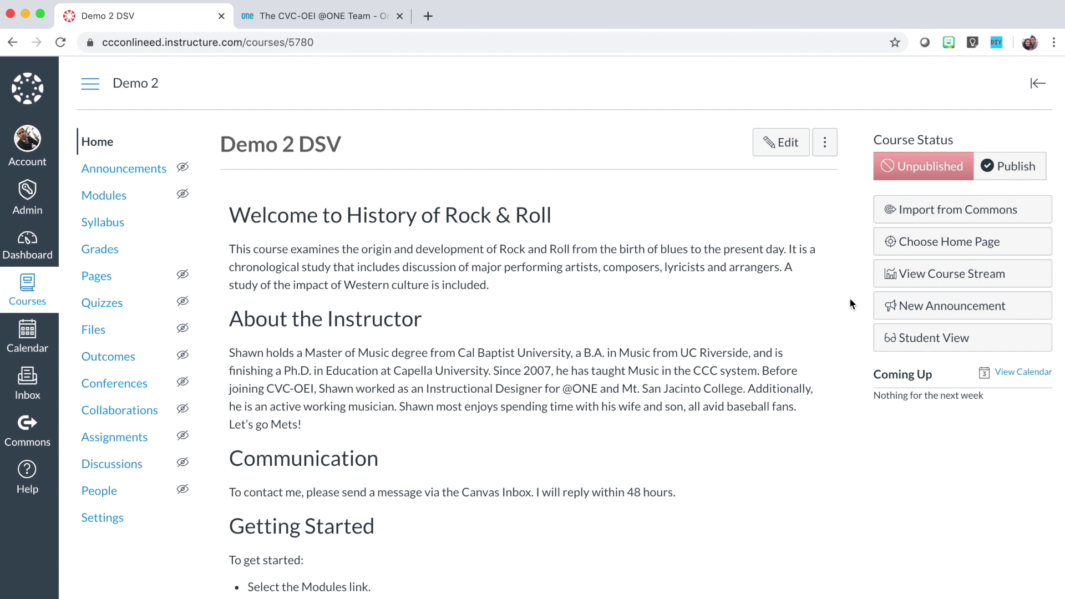
Preview the course in Student View.
left_click(935, 342)
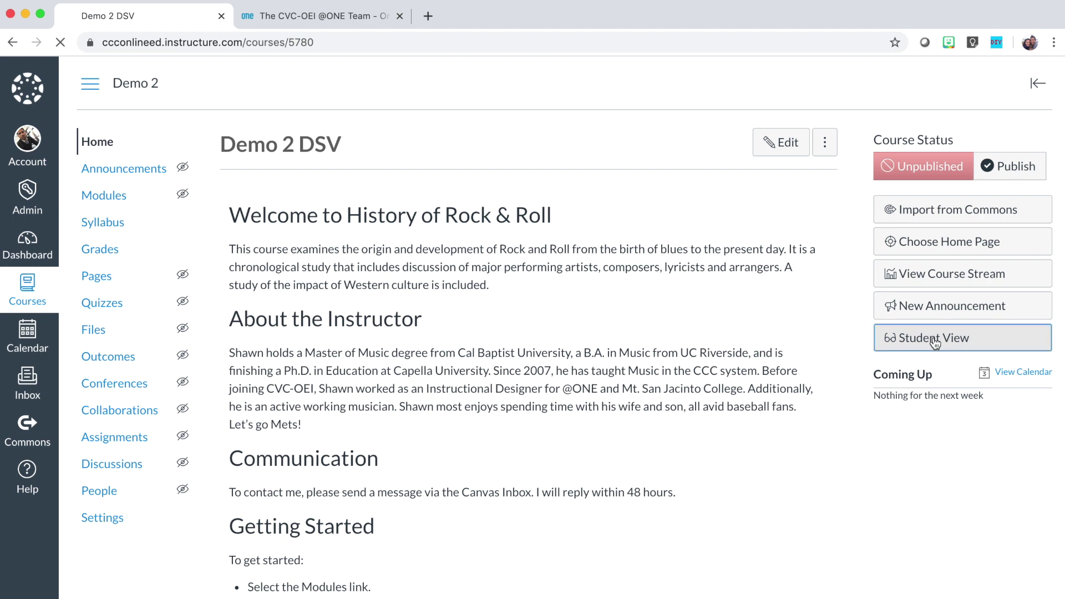